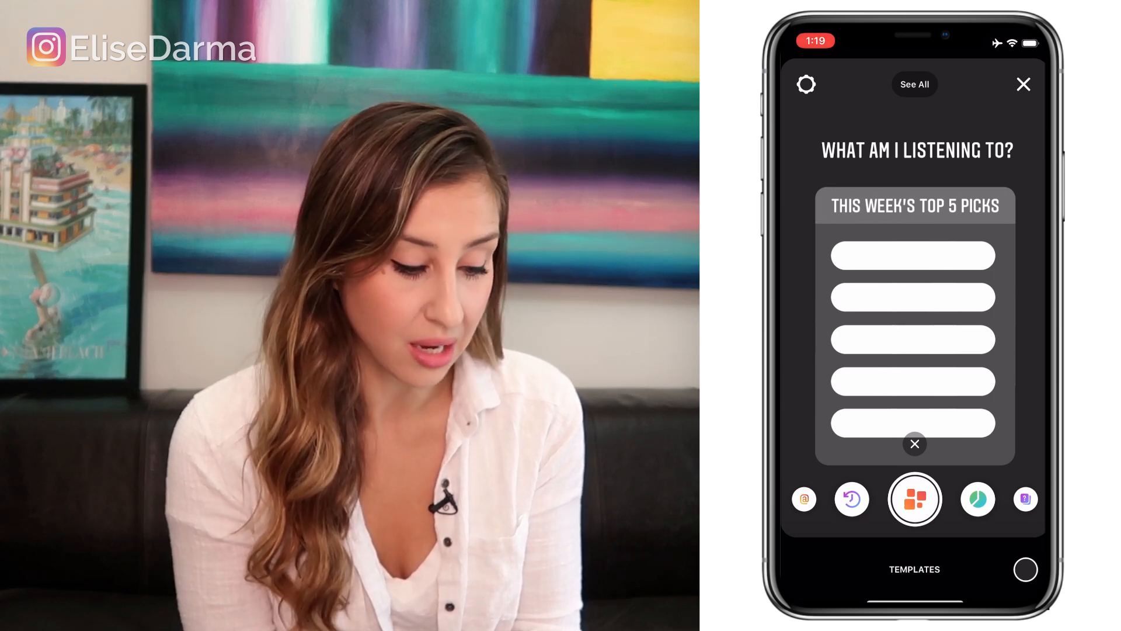
# Step: Choose the Top Three Accounts To Follow template from the full collection of story templates
pyautogui.click(914, 85)
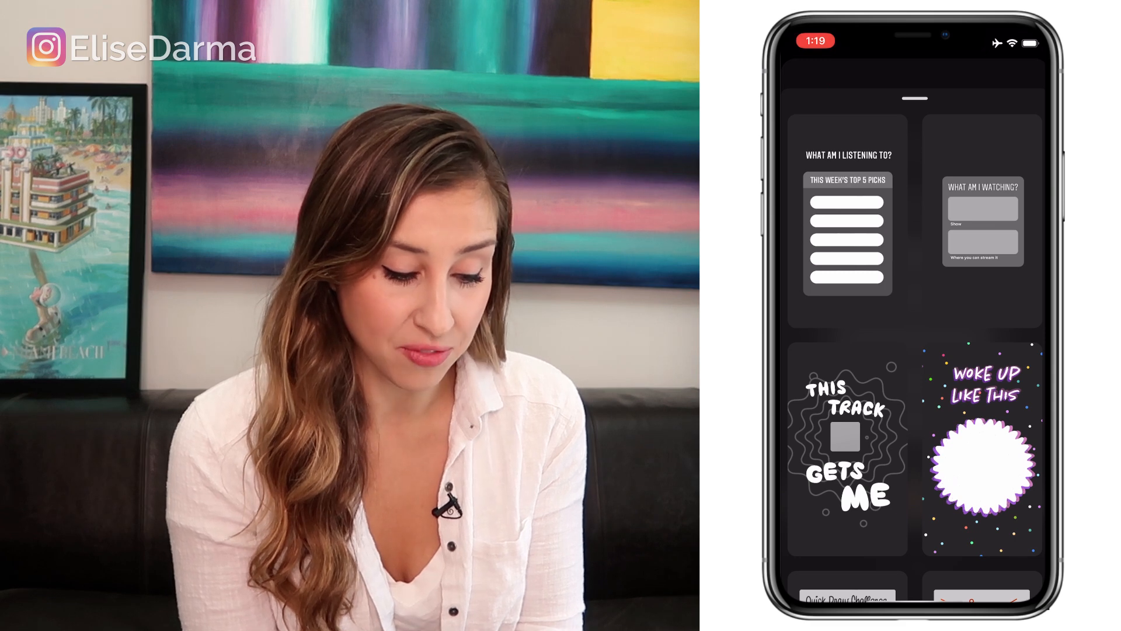
pyautogui.scroll(-3, 869, 580)
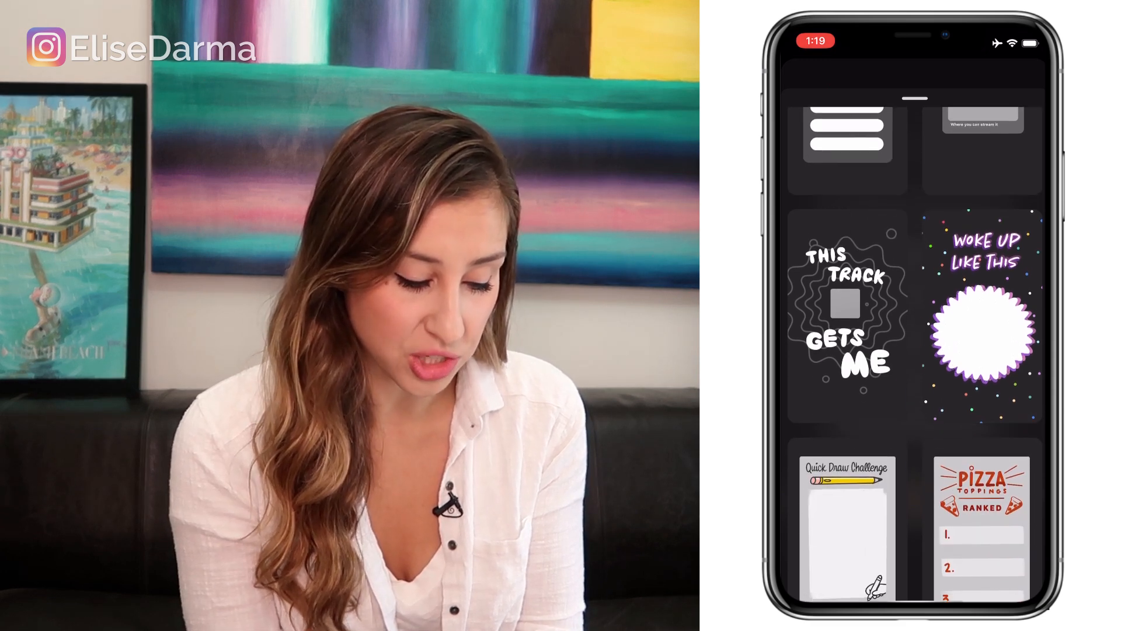
pyautogui.scroll(-2, 914, 350)
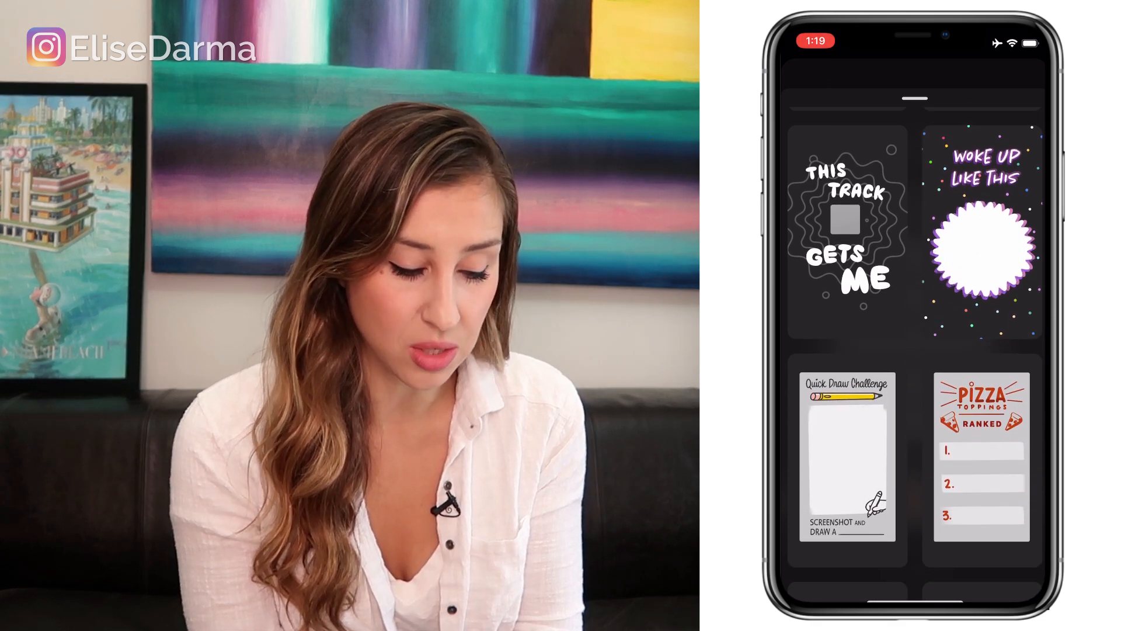
pyautogui.scroll(-2, 914, 350)
pyautogui.scroll(-3, 914, 350)
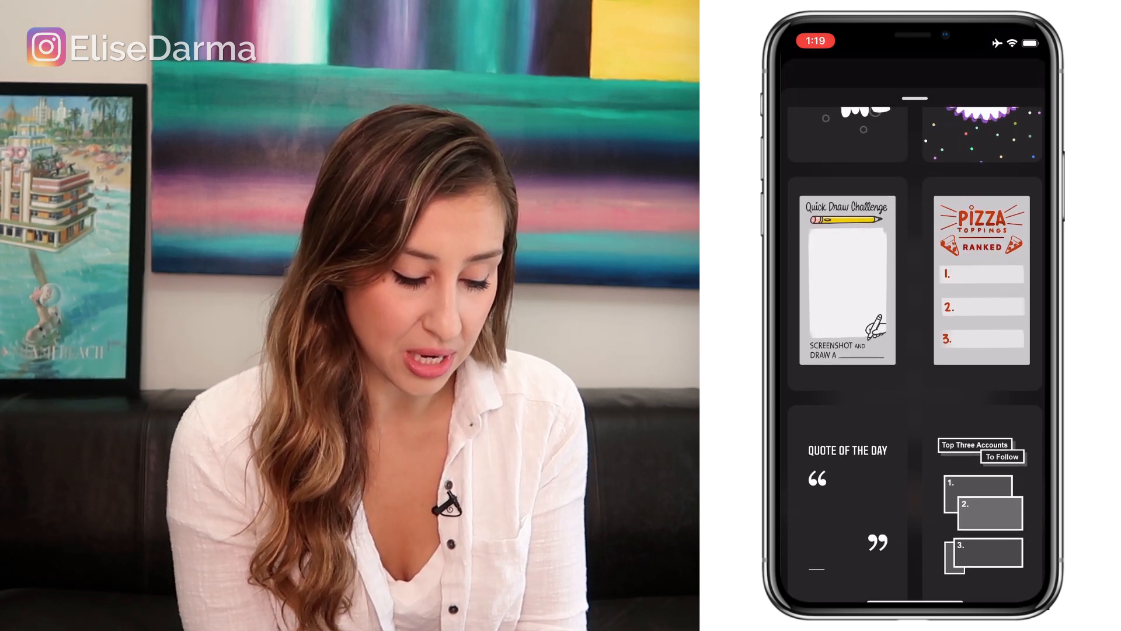
pyautogui.click(982, 505)
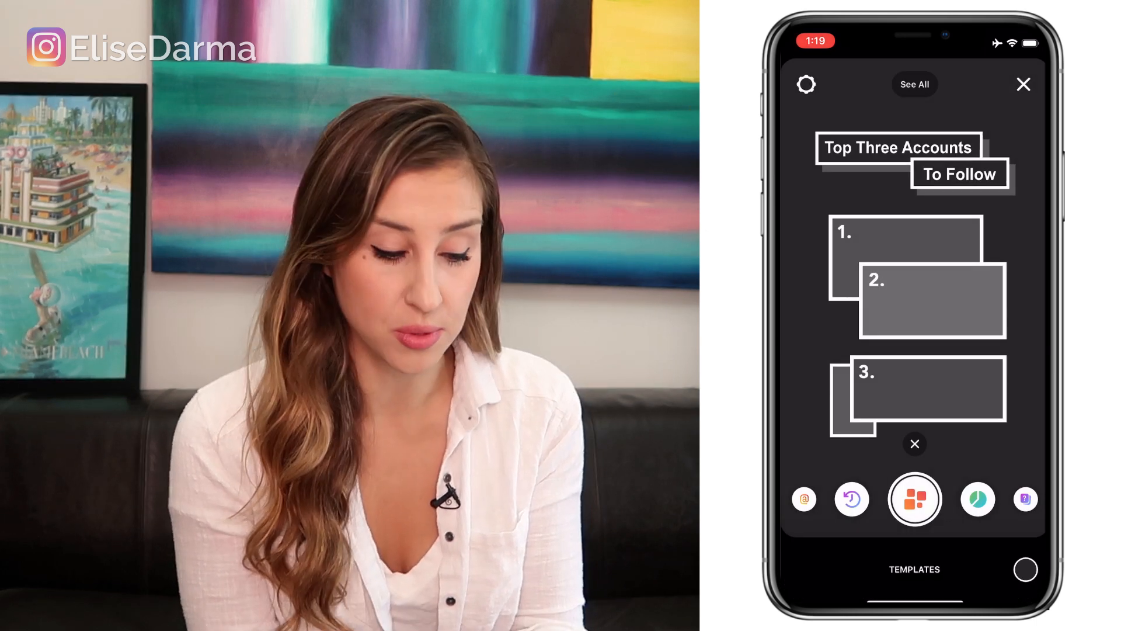
# Step: Change the template's background to the purple-to-orange gradient and capture it as a story
pyautogui.click(1024, 565)
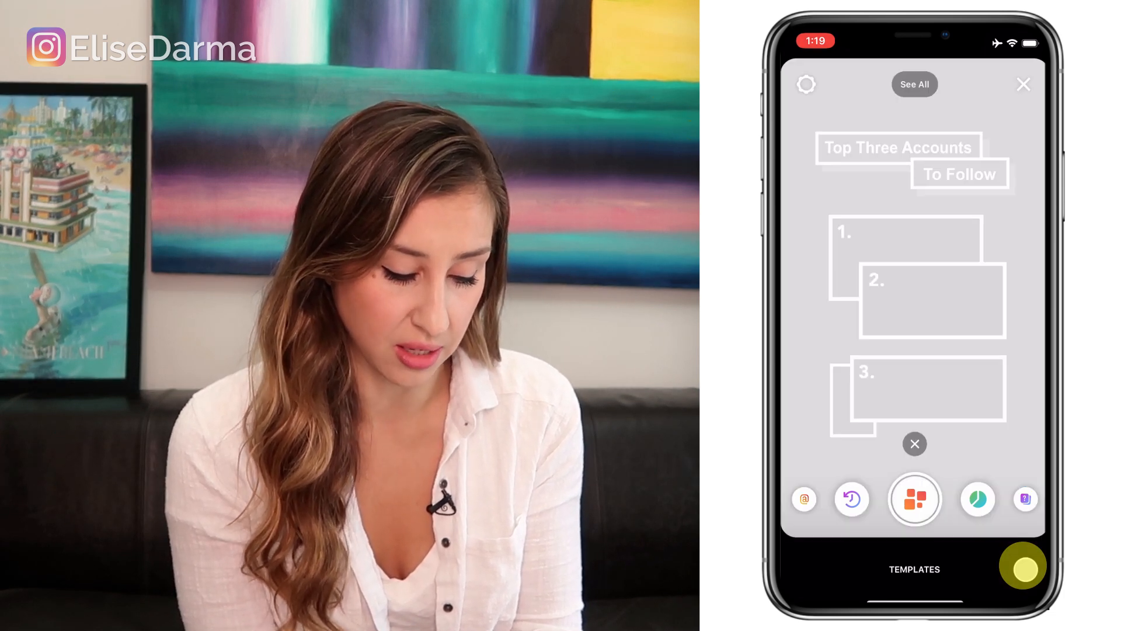
pyautogui.click(1025, 568)
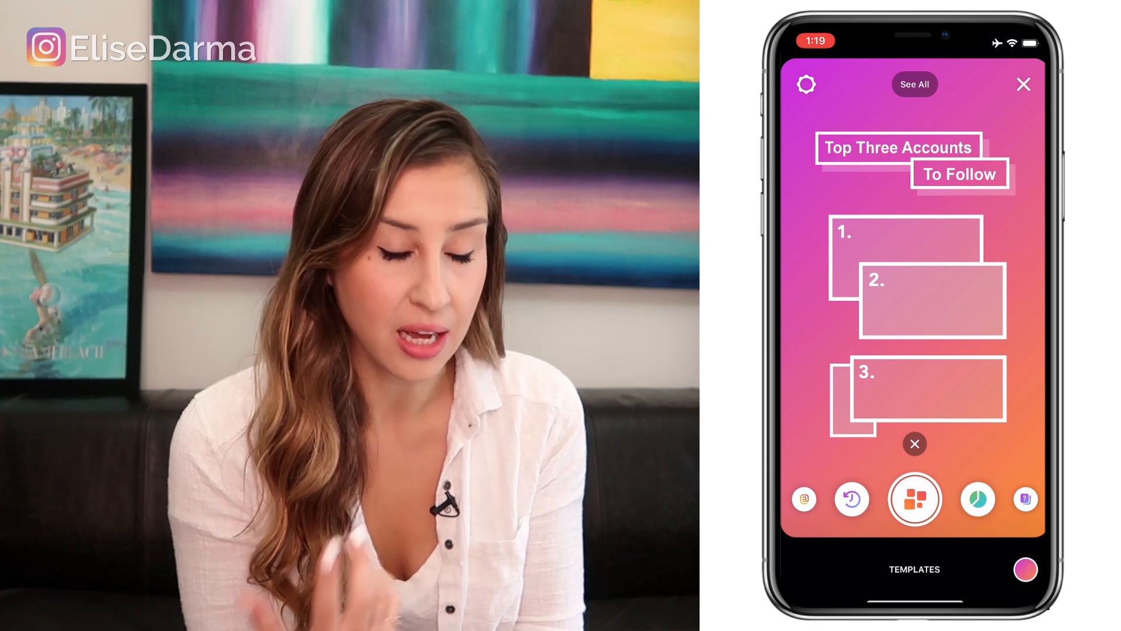
pyautogui.click(915, 499)
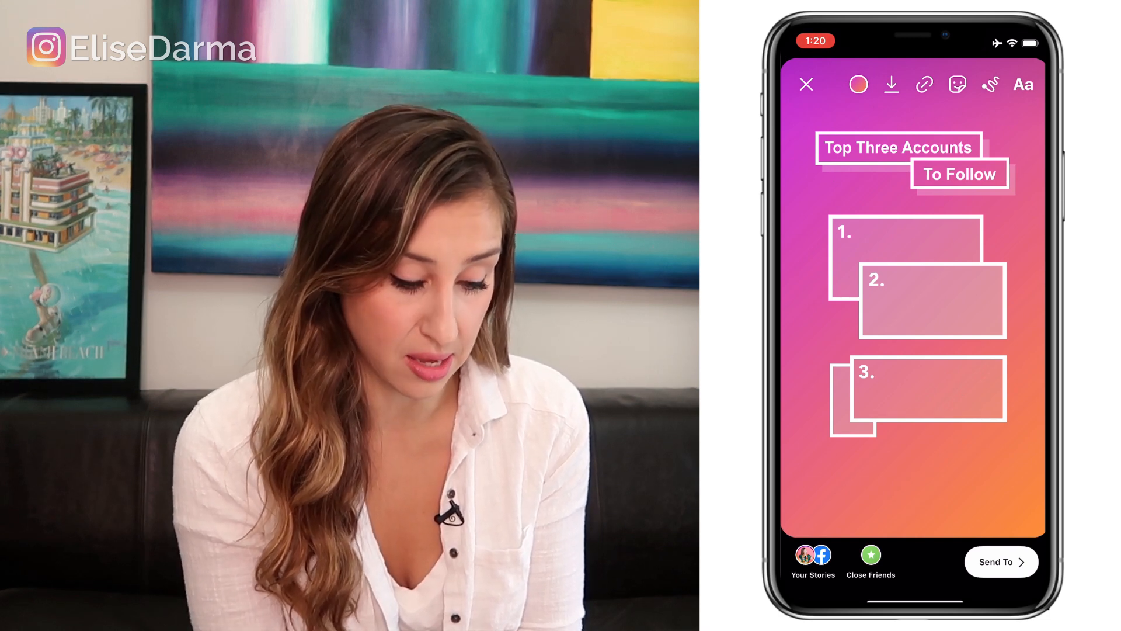
pyautogui.click(1022, 84)
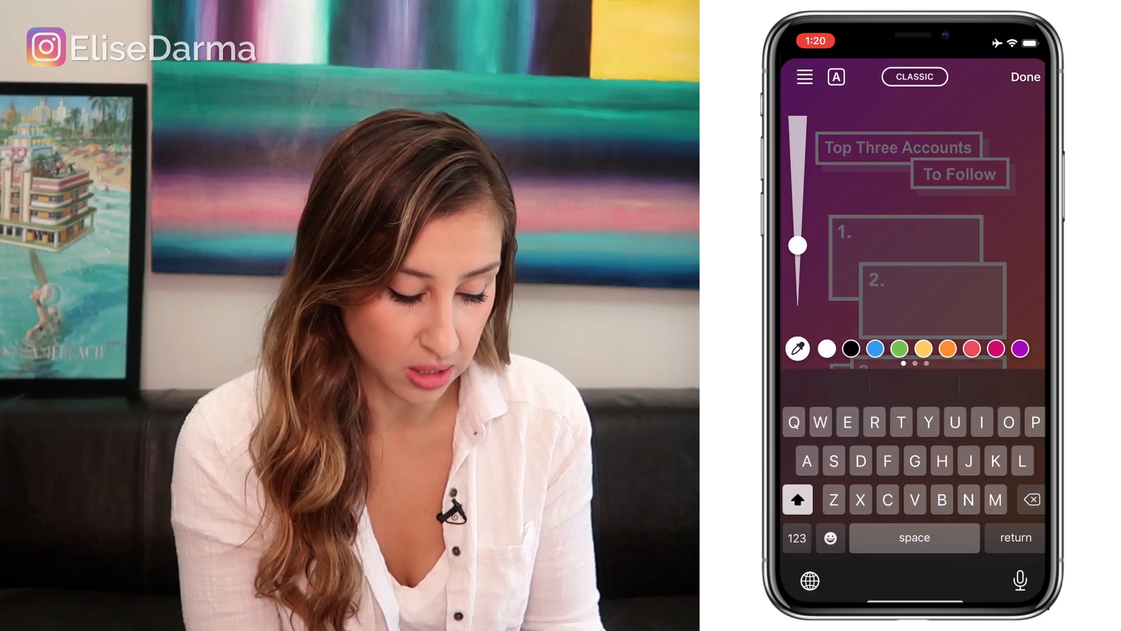
pyautogui.click(796, 537)
pyautogui.write('@canu')
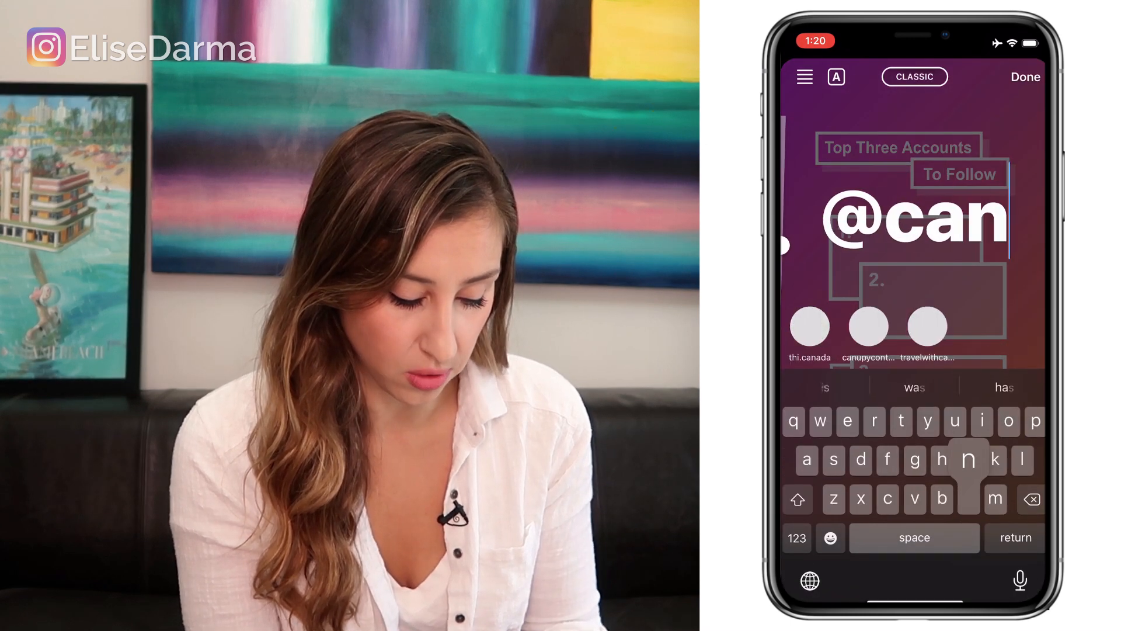
pyautogui.click(809, 327)
pyautogui.click(1025, 77)
pyautogui.moveTo(914, 212)
pyautogui.mouseDown()
pyautogui.moveTo(915, 250)
pyautogui.moveTo(914, 233)
pyautogui.mouseUp()
pyautogui.click(1024, 84)
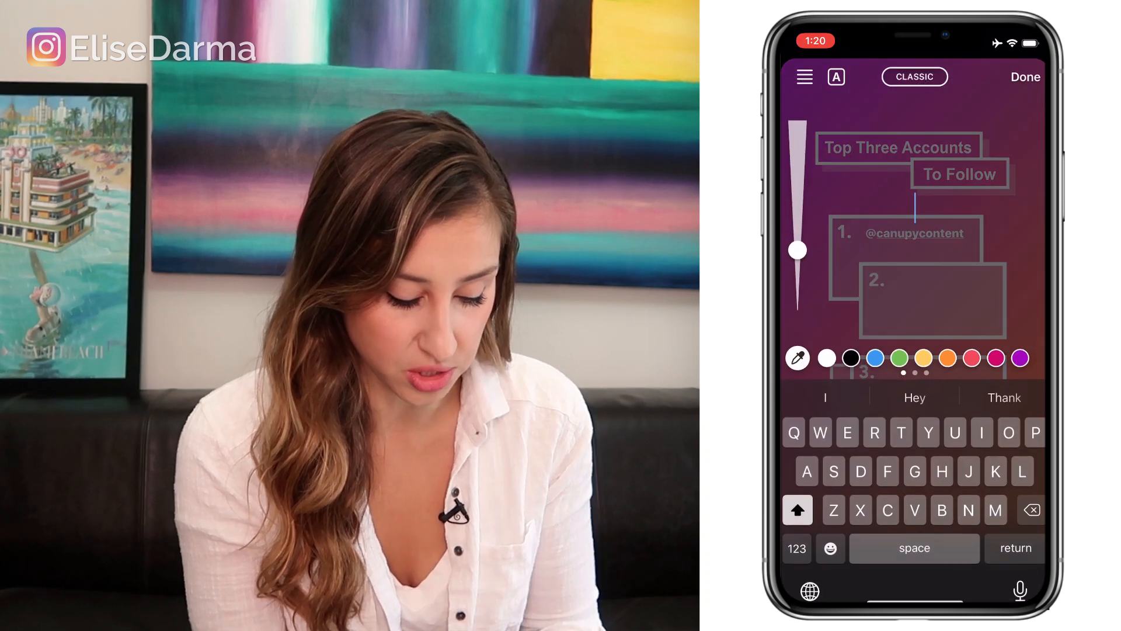
pyautogui.click(797, 537)
pyautogui.write('@inst')
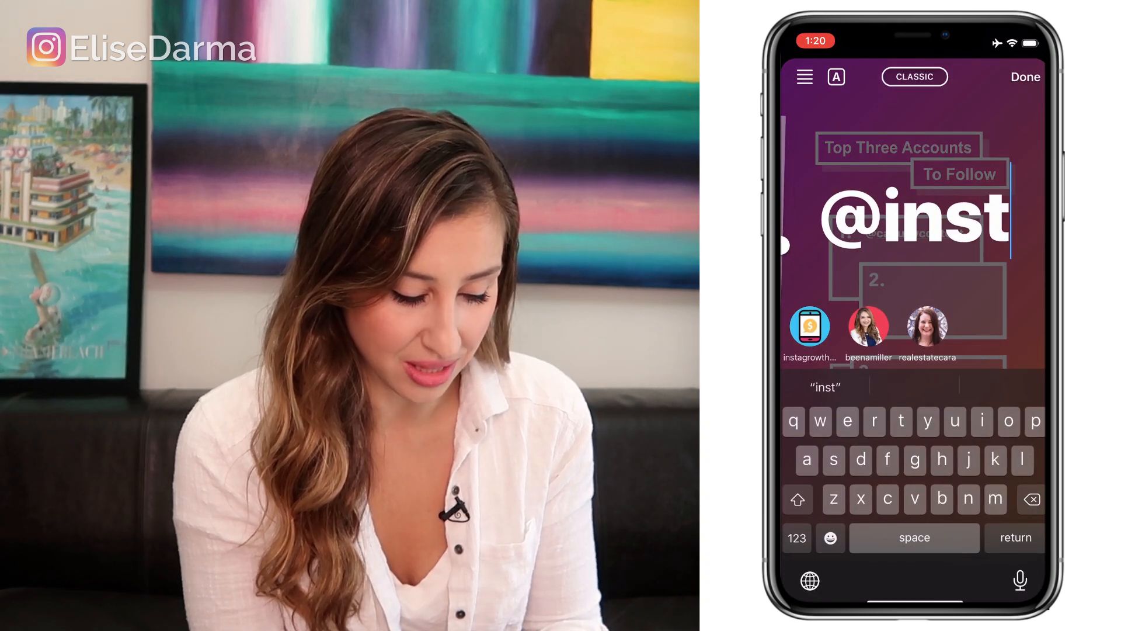
pyautogui.click(808, 325)
pyautogui.click(1025, 76)
pyautogui.moveTo(914, 213); pyautogui.dragTo(913, 313)
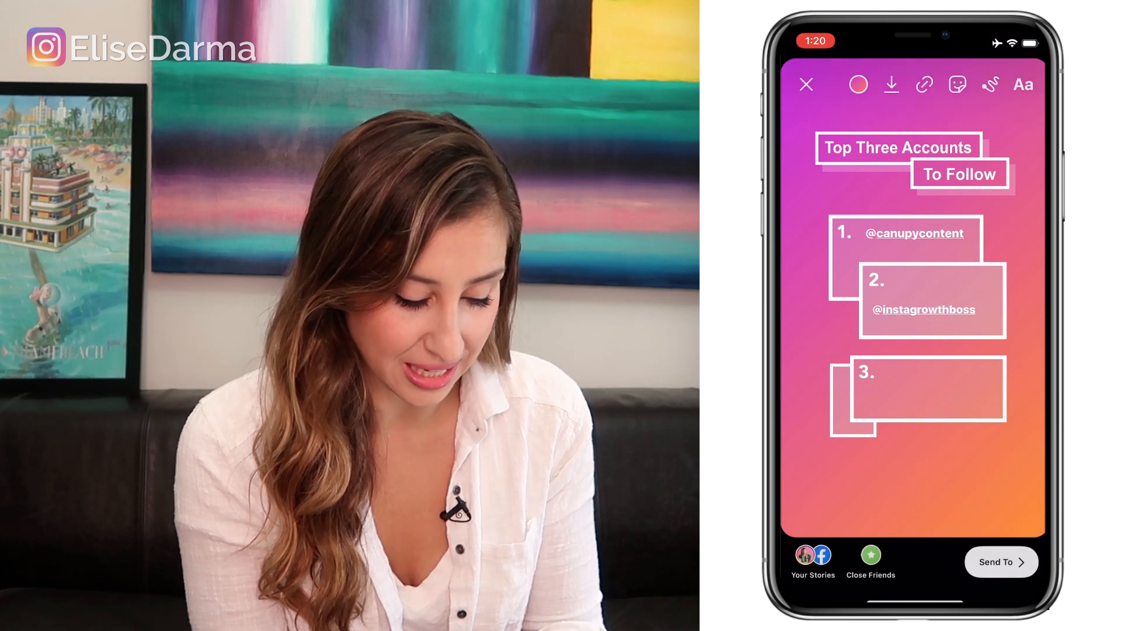
pyautogui.click(913, 313)
pyautogui.click(914, 76)
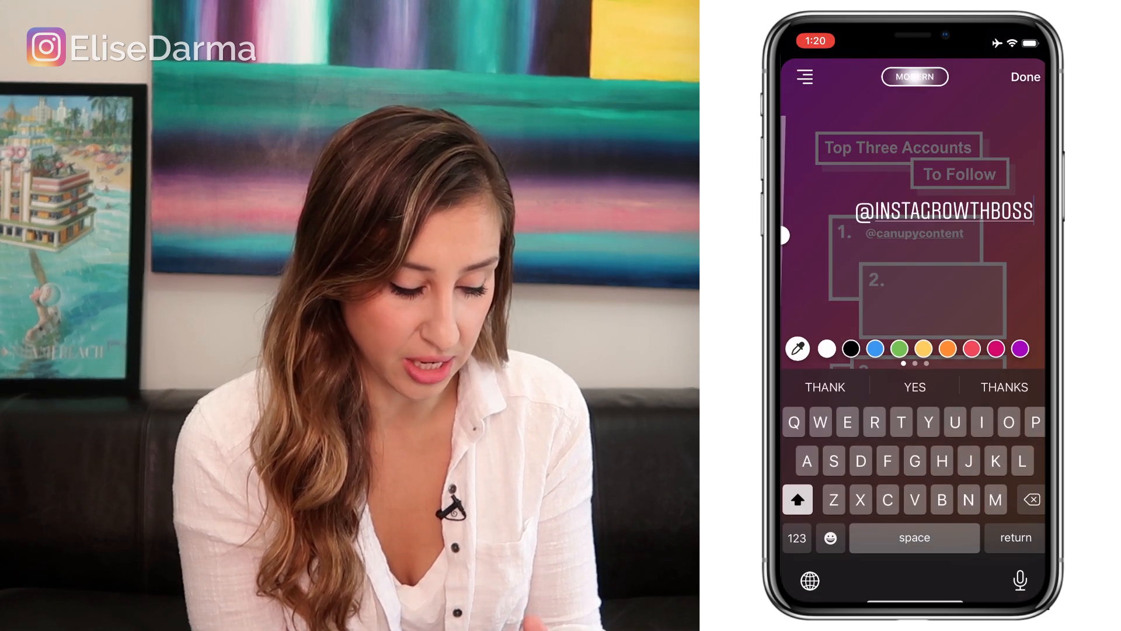
pyautogui.click(914, 76)
pyautogui.click(914, 77)
pyautogui.click(836, 77)
pyautogui.click(851, 349)
pyautogui.click(1025, 76)
pyautogui.moveTo(928, 305); pyautogui.dragTo(925, 306)
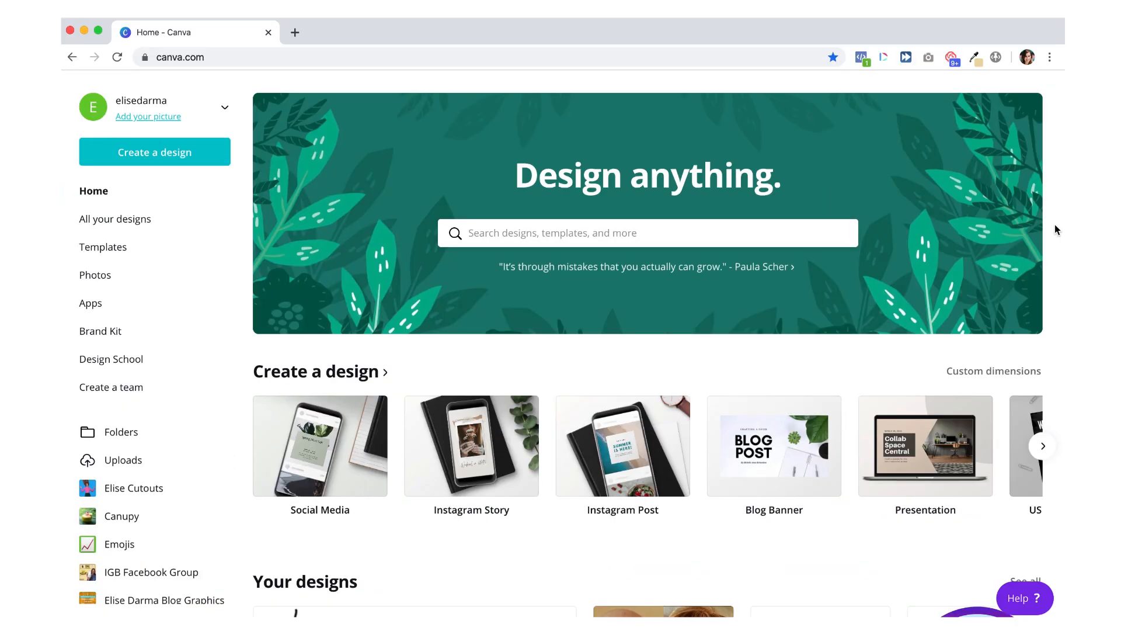
# Step: Switch to Canva in the browser and create a new Instagram Story design
pyautogui.scroll(-5, 1045, 218)
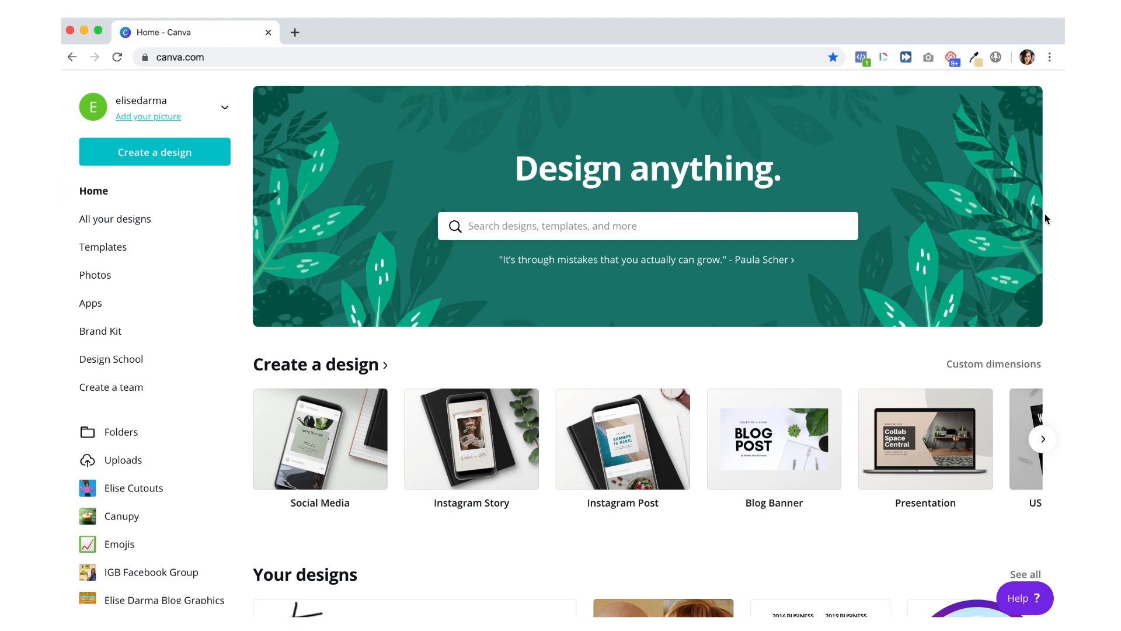
pyautogui.scroll(5, 1045, 216)
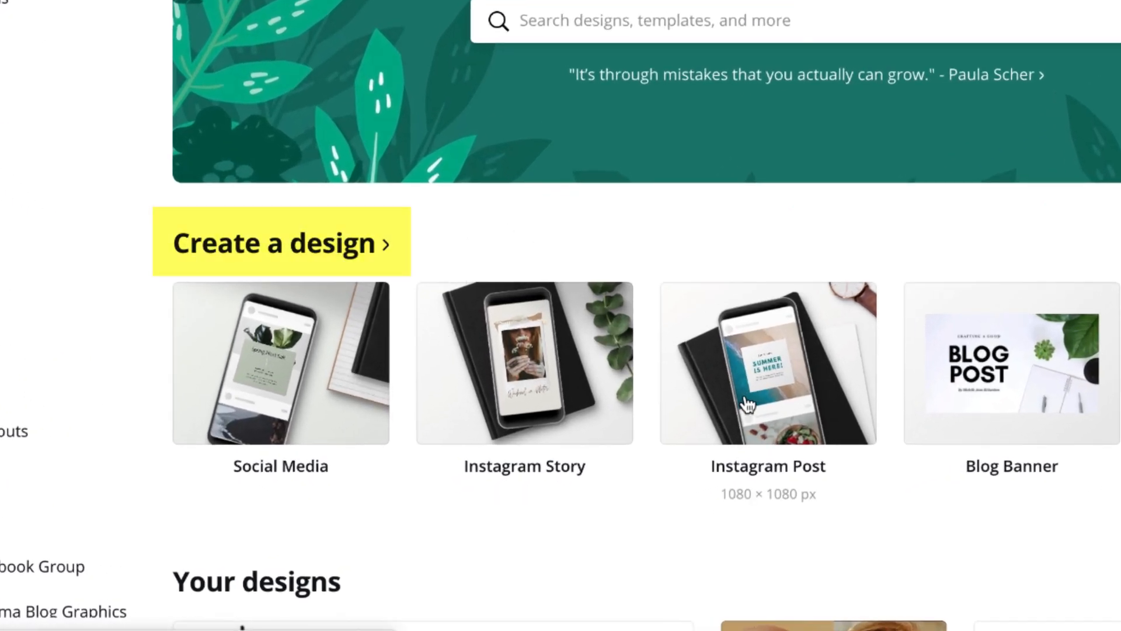
pyautogui.click(525, 352)
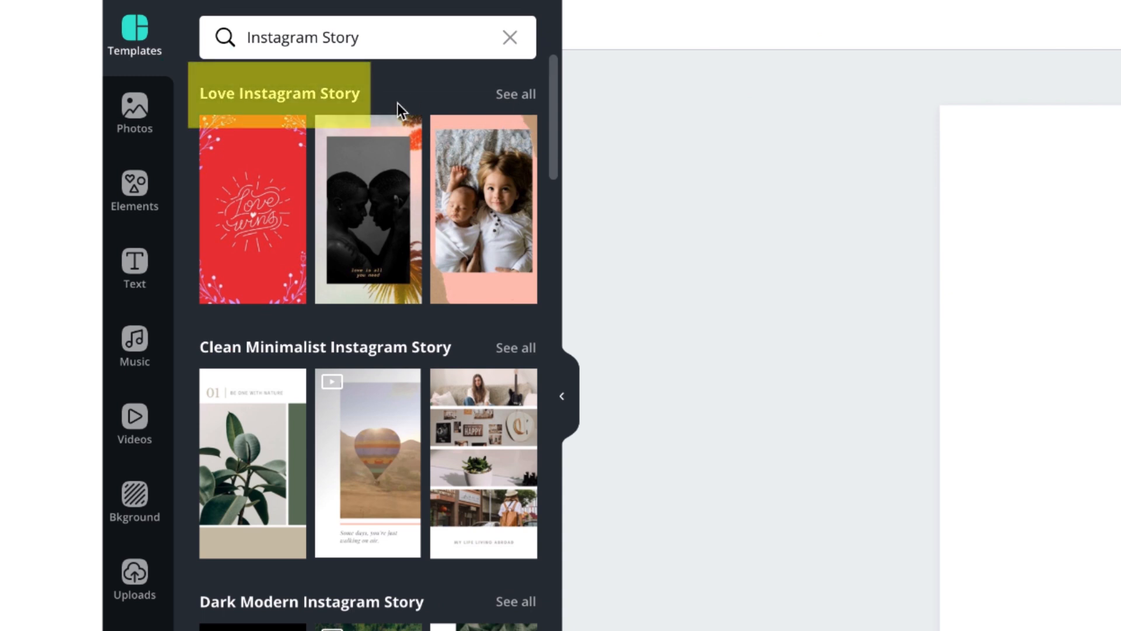
# Step: Look through the full set of Love Instagram Story templates, then clear the template search
pyautogui.click(509, 102)
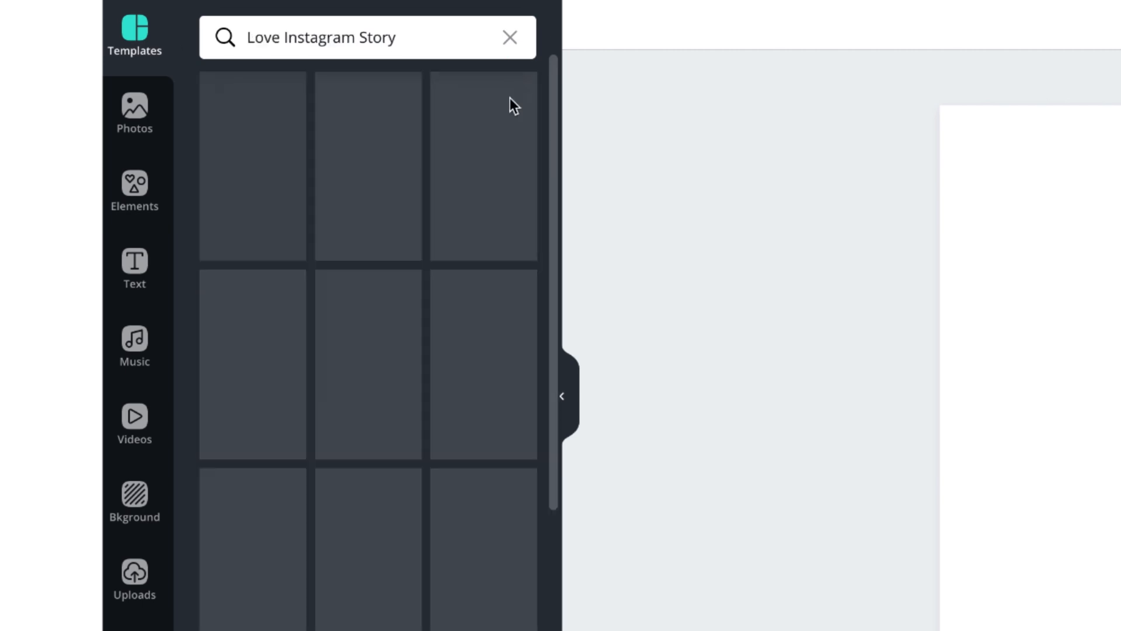
pyautogui.scroll(-10, 402, 241)
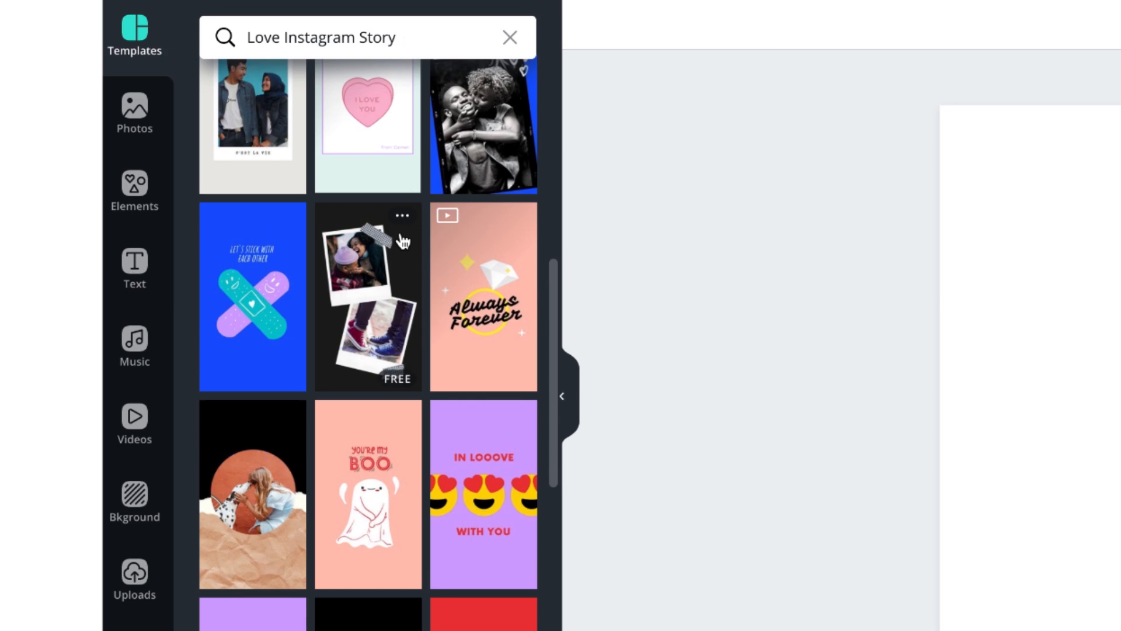
pyautogui.scroll(-3, 403, 242)
pyautogui.scroll(10, 400, 232)
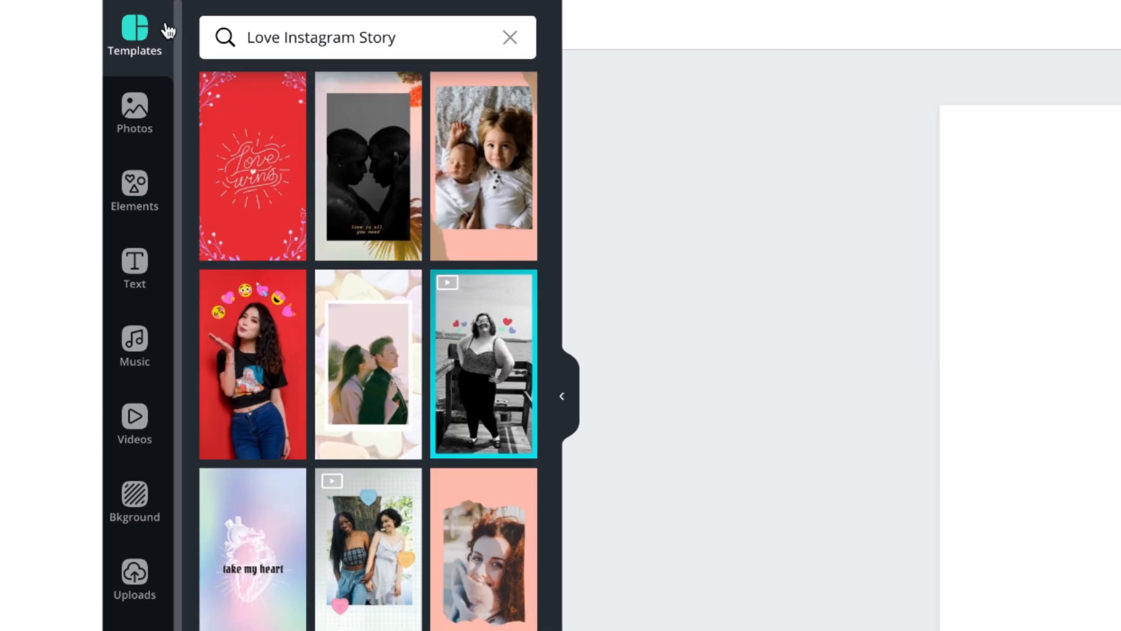
pyautogui.click(510, 41)
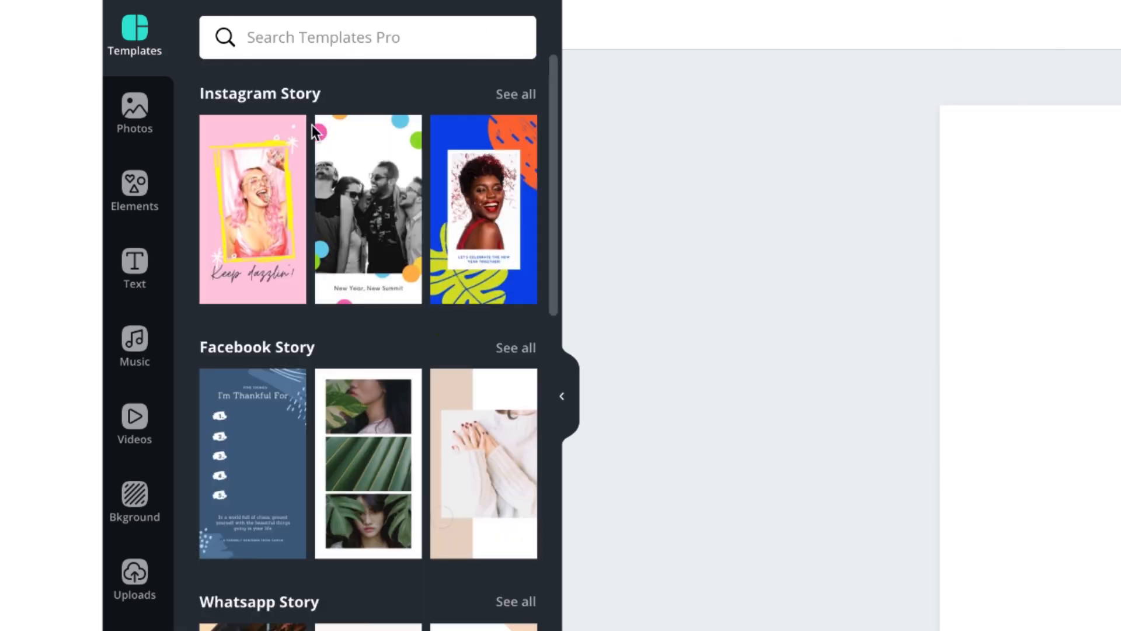
# Step: From the Magazine Grids category of Instagram Story templates, open the Pink Spring Fling Sale set and apply its New Prints page
pyautogui.click(518, 96)
pyautogui.scroll(-2, 355, 230)
pyautogui.scroll(-1, 355, 231)
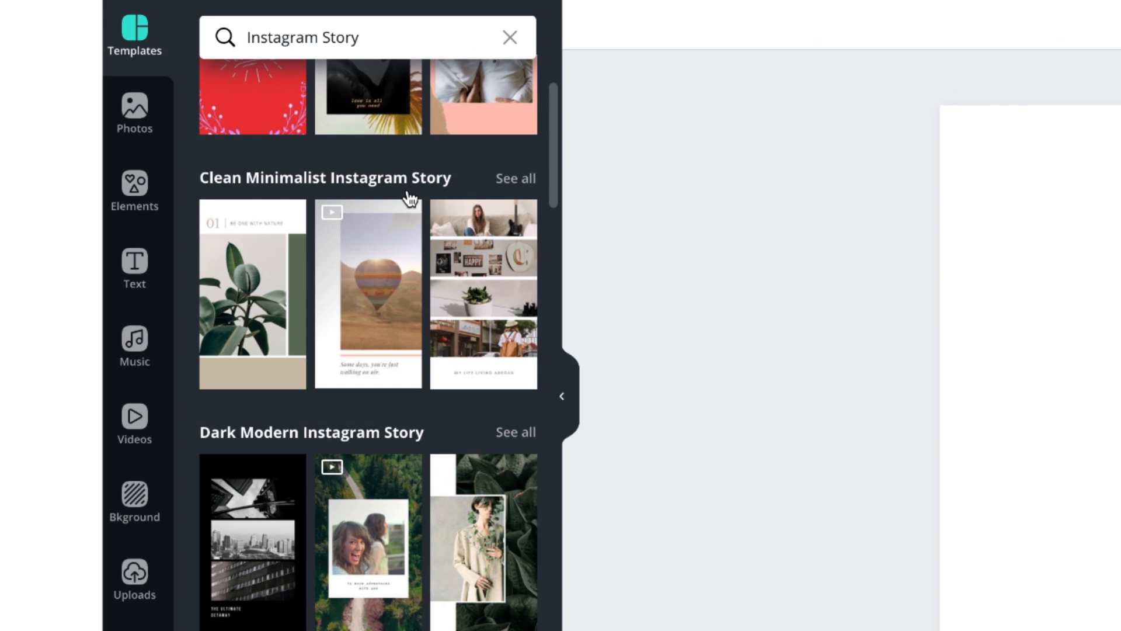
pyautogui.scroll(-2, 408, 198)
pyautogui.scroll(-4, 339, 328)
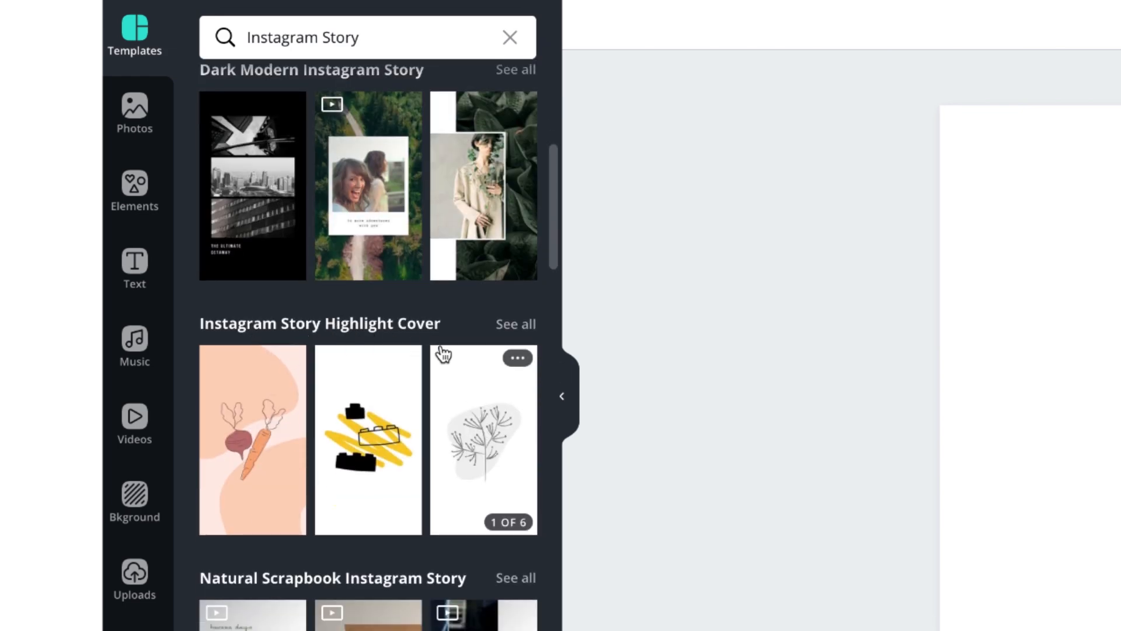
pyautogui.scroll(-5, 441, 352)
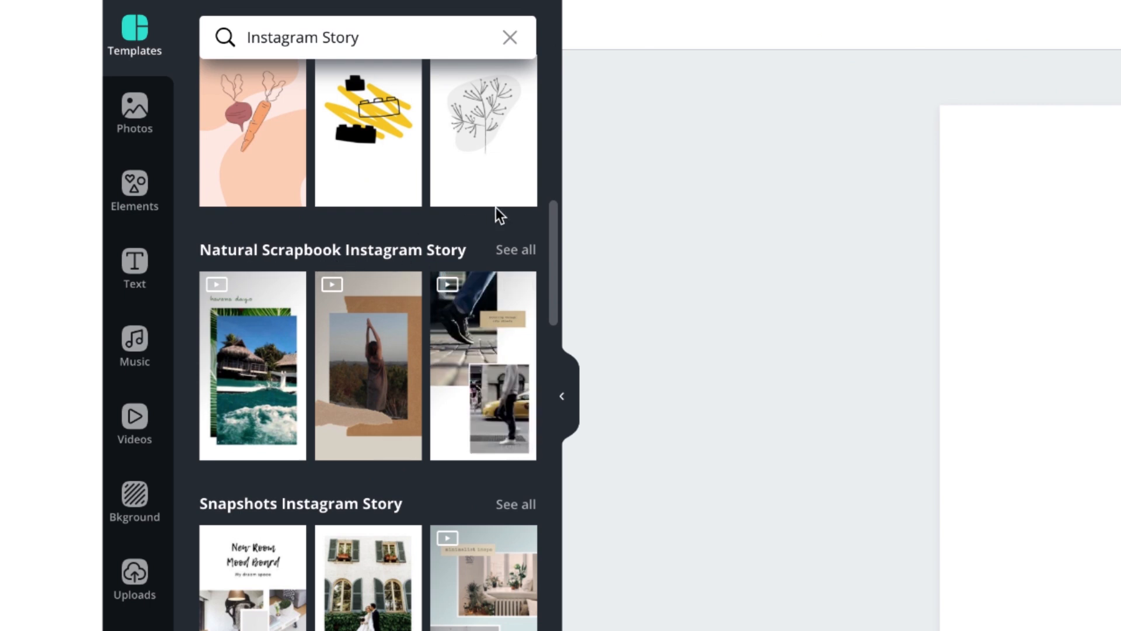
pyautogui.scroll(-8, 466, 239)
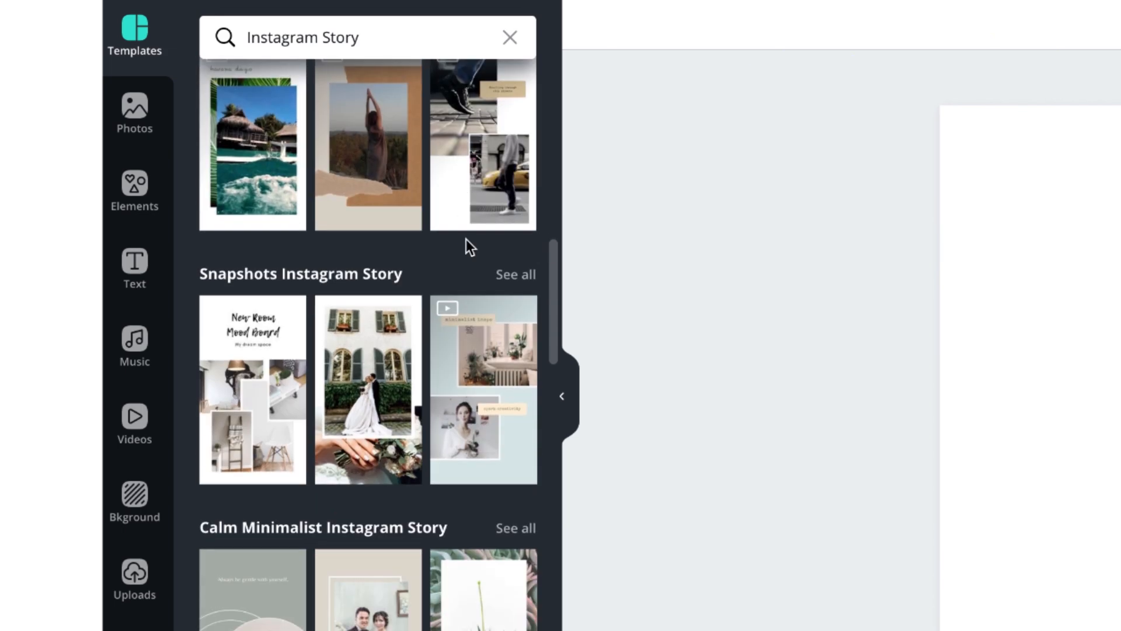
pyautogui.scroll(-3, 467, 248)
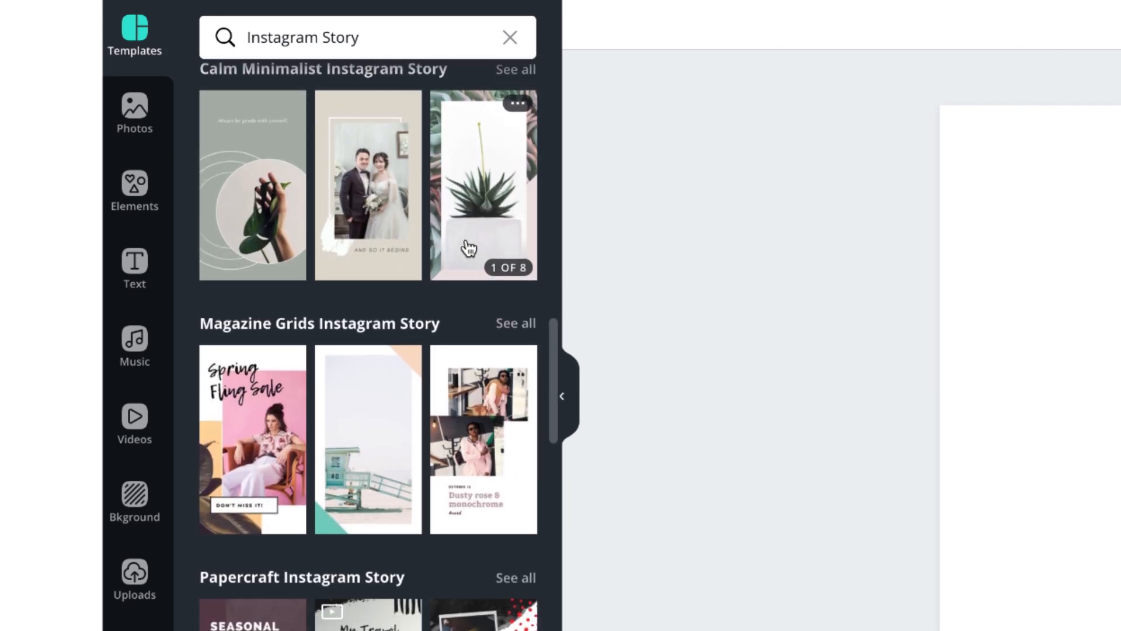
pyautogui.scroll(-2, 467, 248)
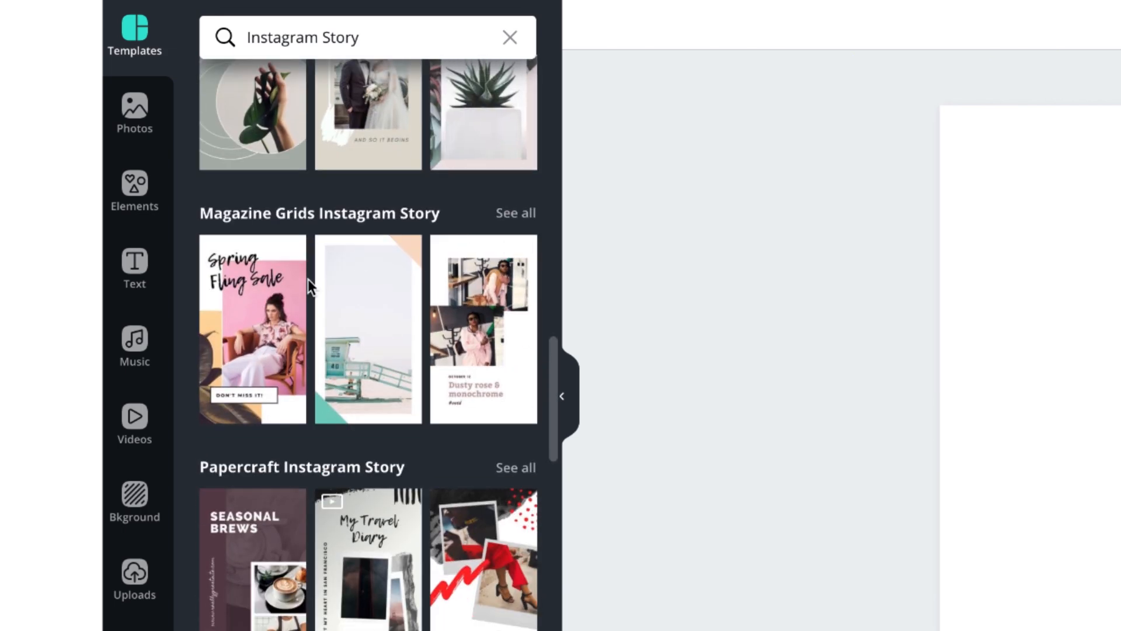
pyautogui.scroll(-1, 307, 279)
pyautogui.click(249, 272)
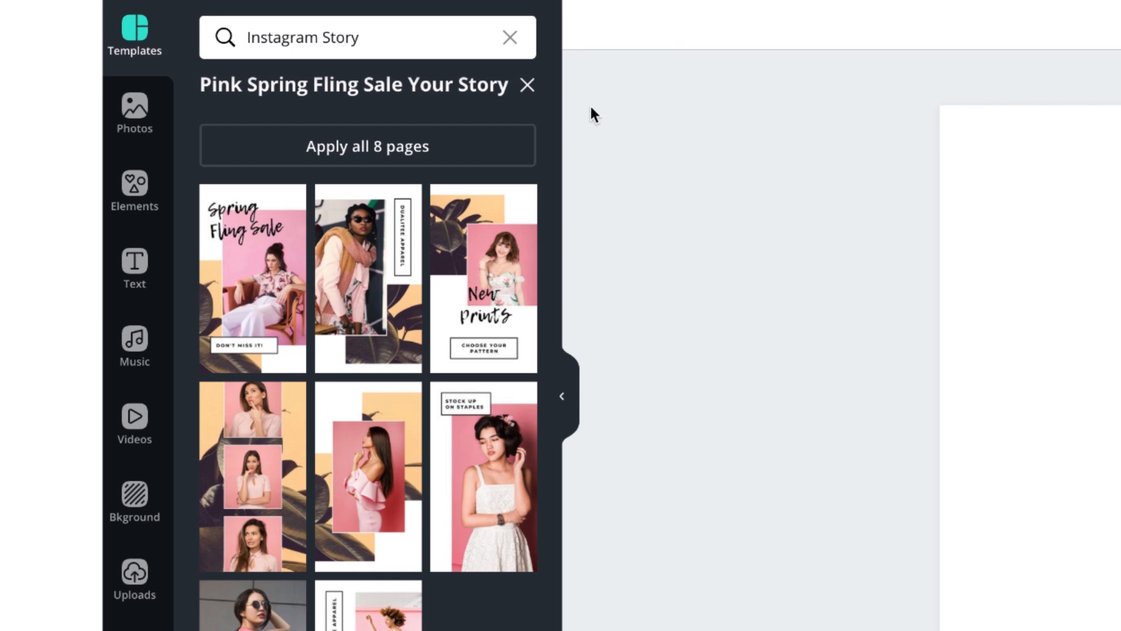
pyautogui.click(496, 289)
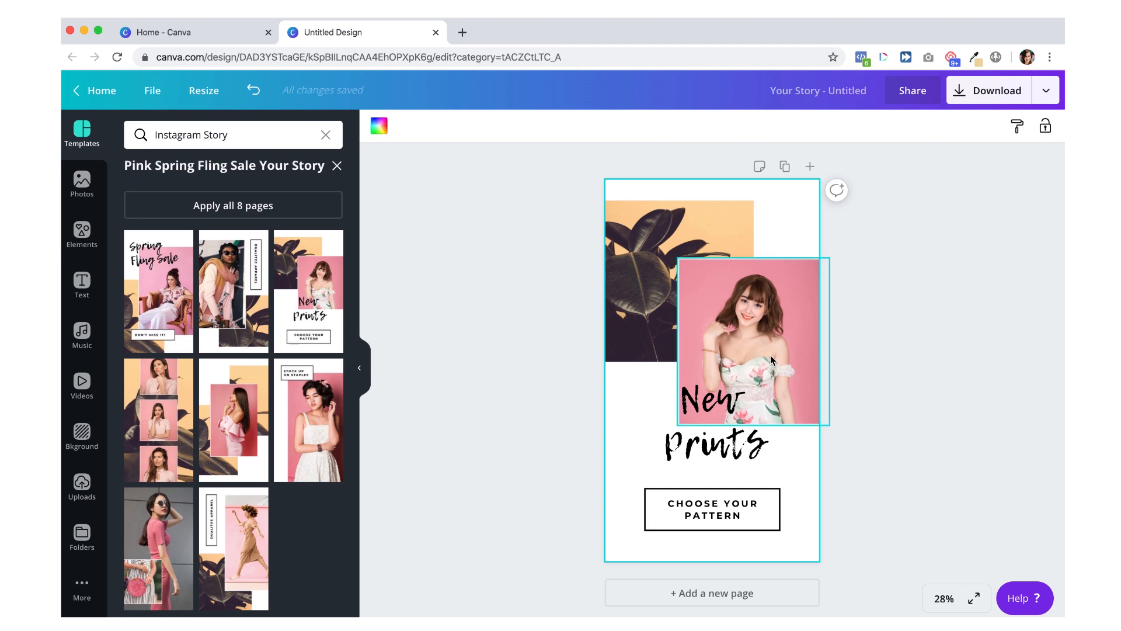
# Step: Find the Story Vault folder among the saved folders and open it to view its designs and photos
pyautogui.click(82, 534)
pyautogui.scroll(-5, 304, 317)
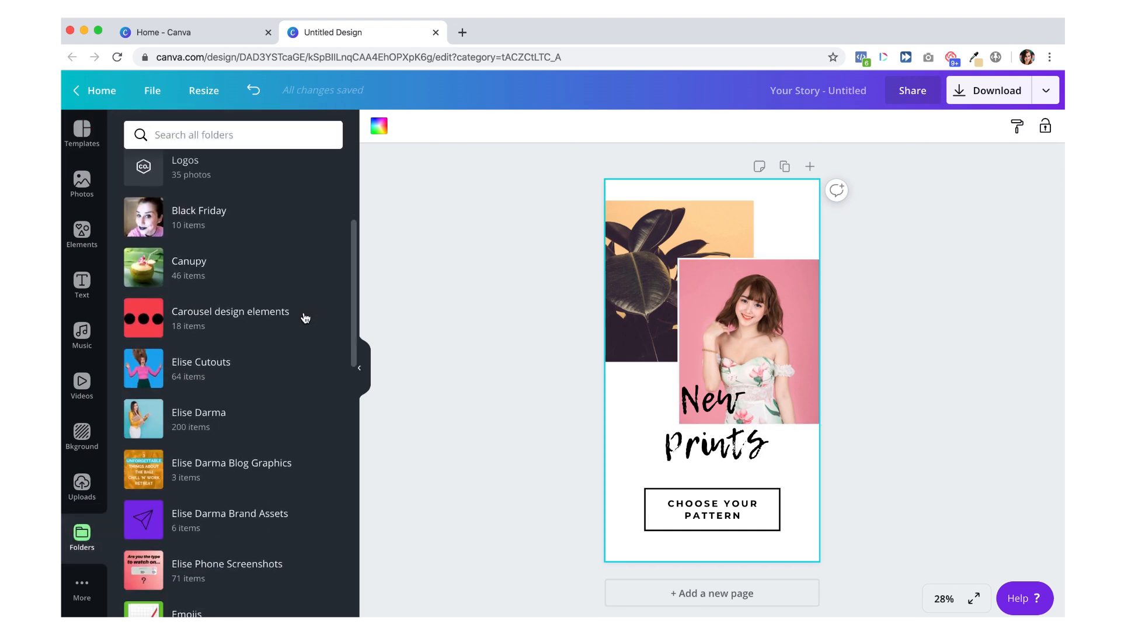
pyautogui.scroll(-9, 304, 317)
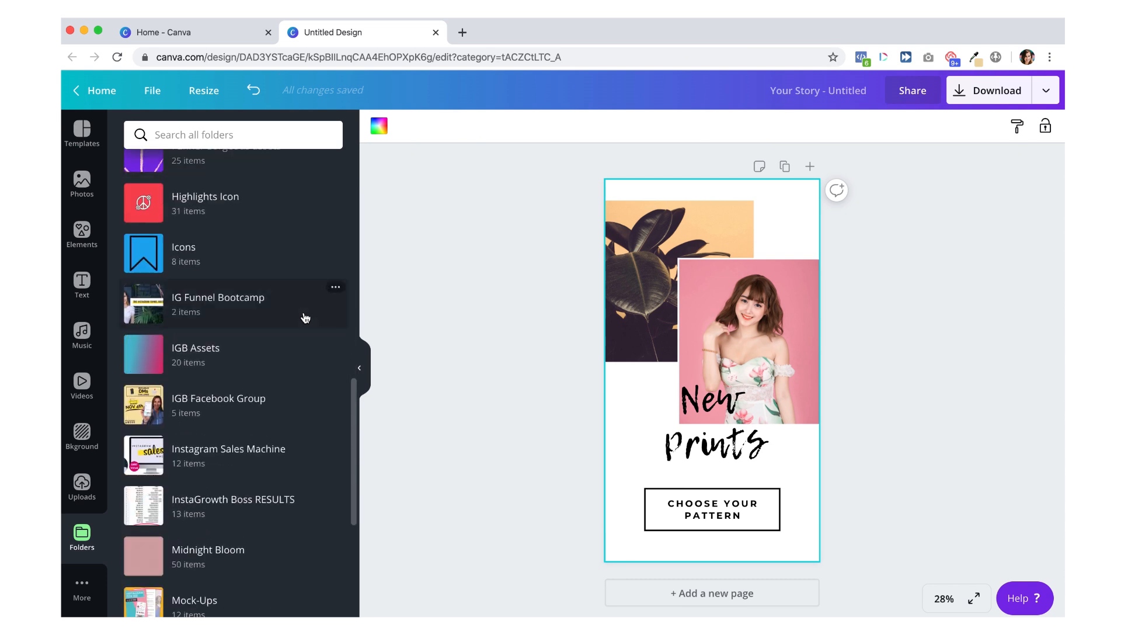
pyautogui.scroll(-5, 305, 317)
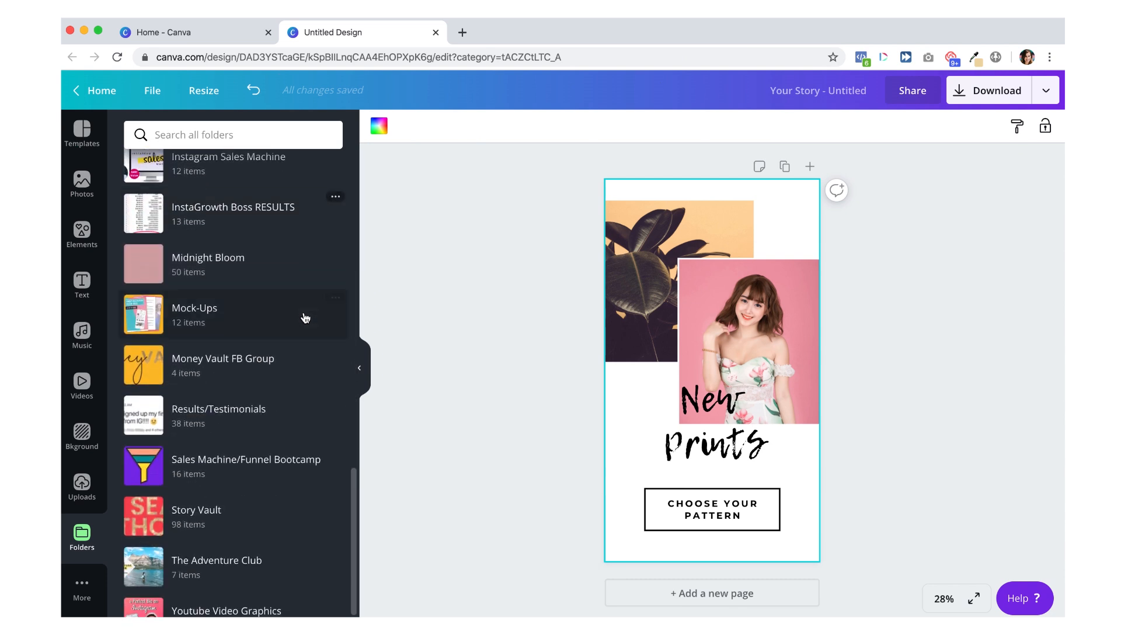
pyautogui.scroll(-1, 305, 317)
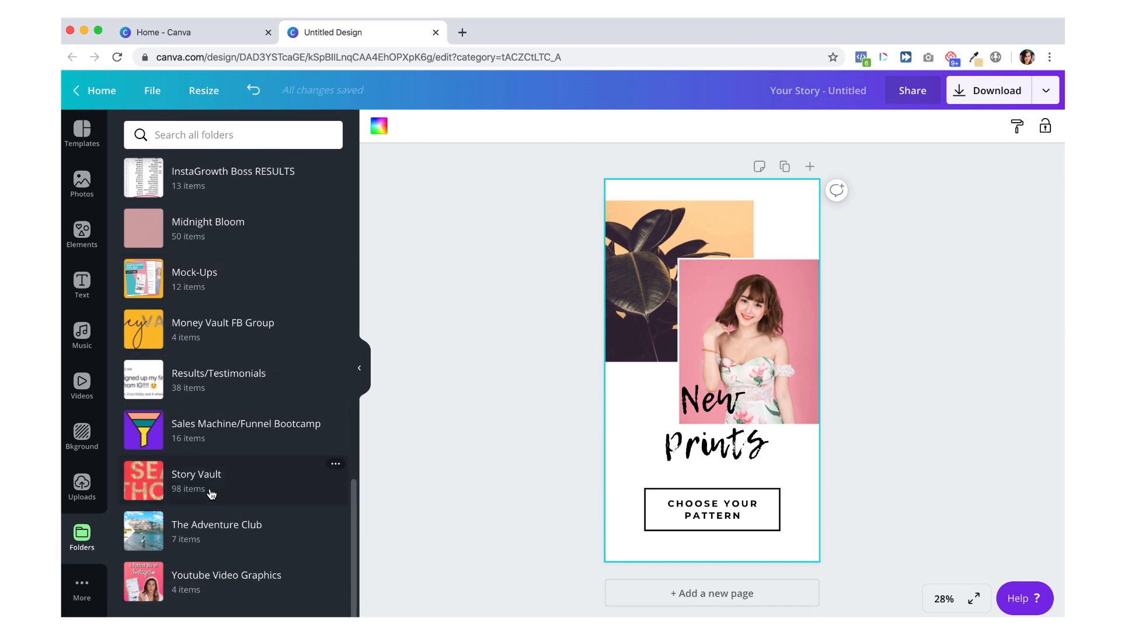
pyautogui.click(295, 488)
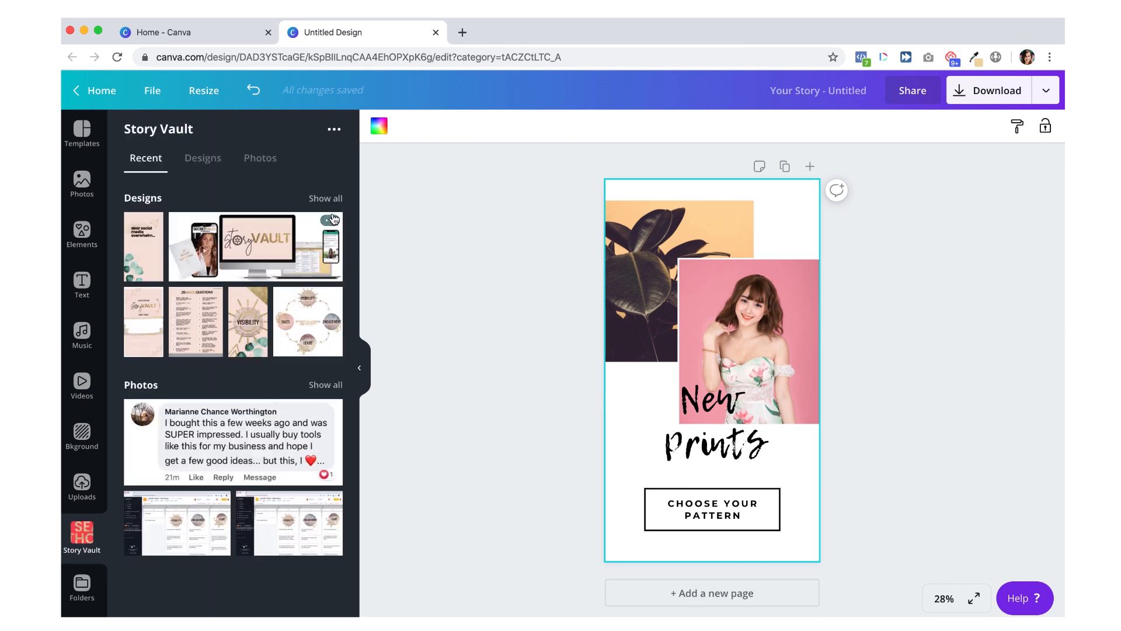
# Step: Show all the photos in the Story Vault folder and look through them
pyautogui.click(325, 385)
pyautogui.scroll(-5, 290, 310)
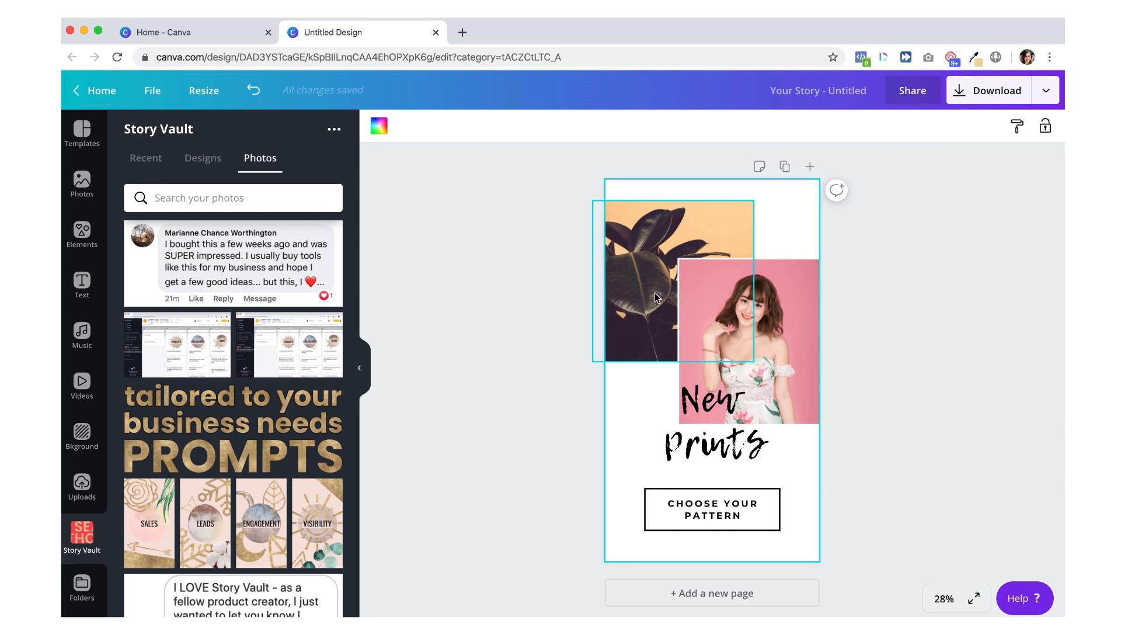
# Step: With the leaf photo selected, search the stock photos for gold and filter the results to free images
pyautogui.click(640, 254)
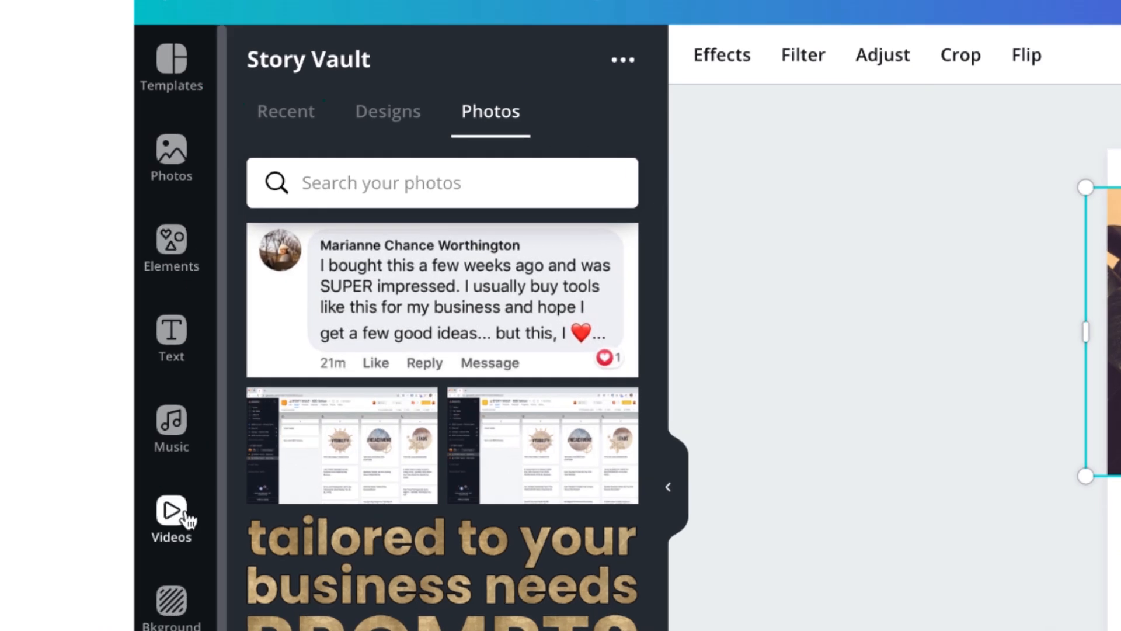
pyautogui.click(171, 155)
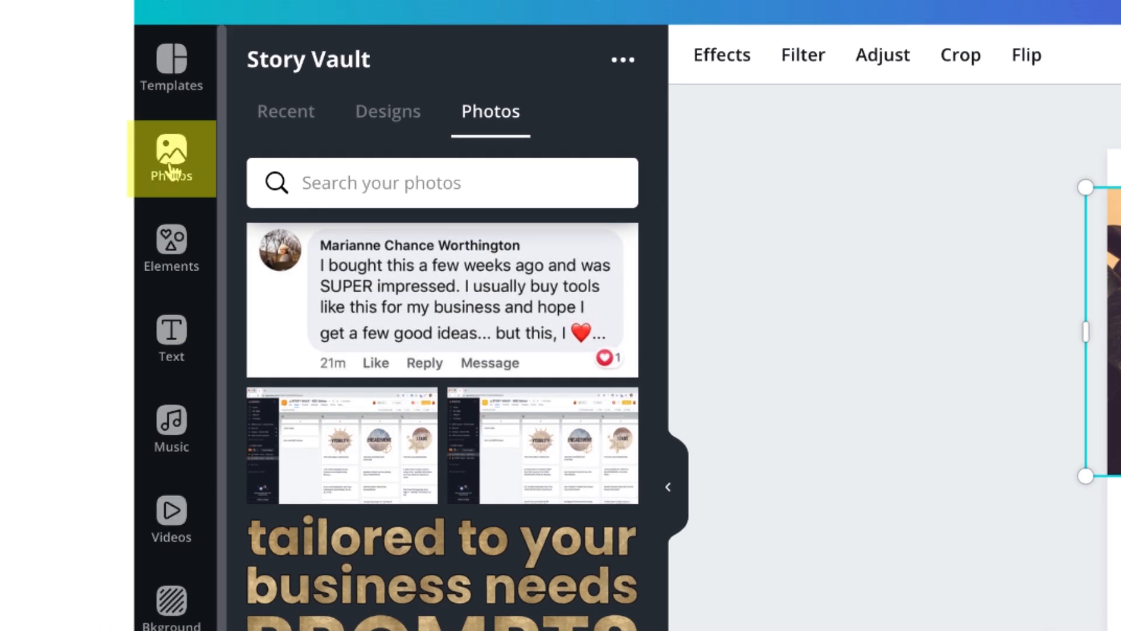
pyautogui.click(358, 76)
pyautogui.write('gold')
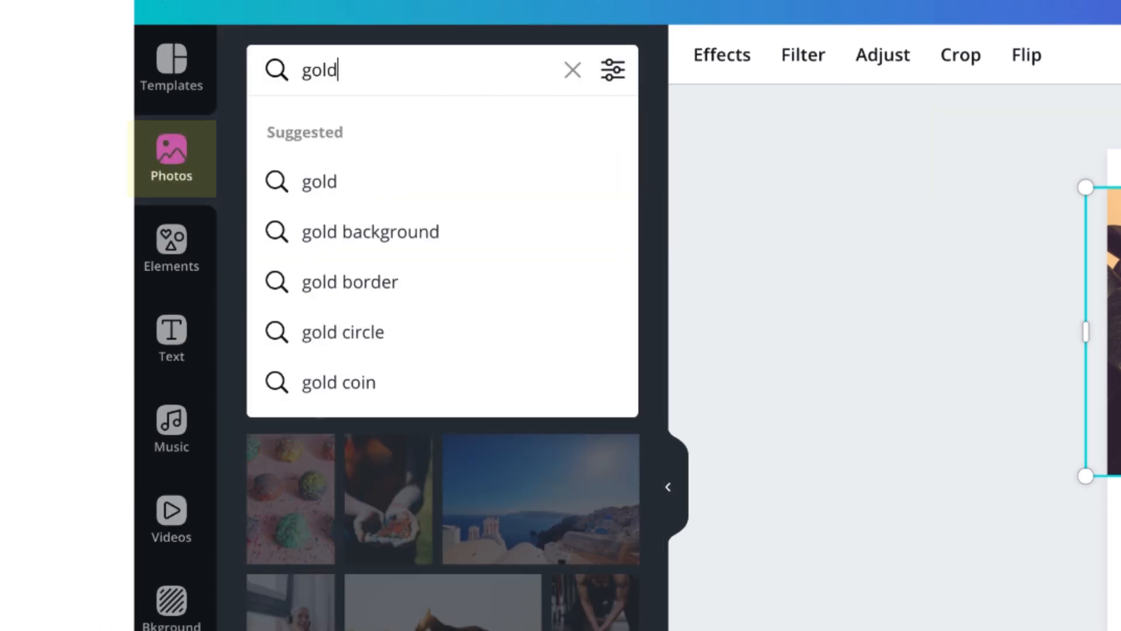
pyautogui.press('Return')
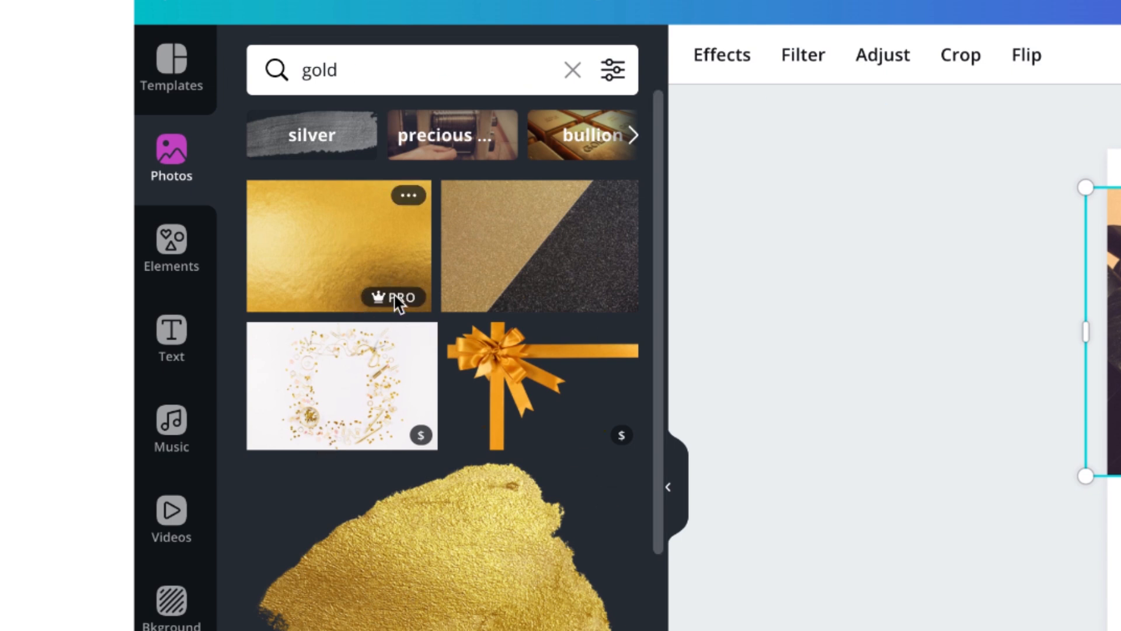
pyautogui.click(614, 72)
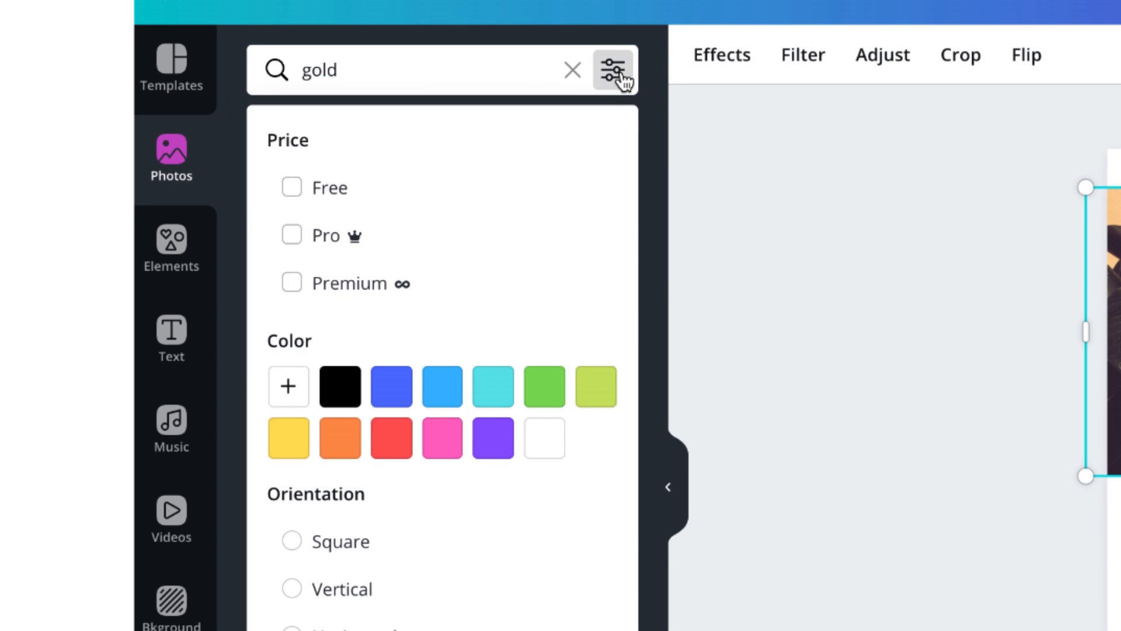
pyautogui.click(292, 187)
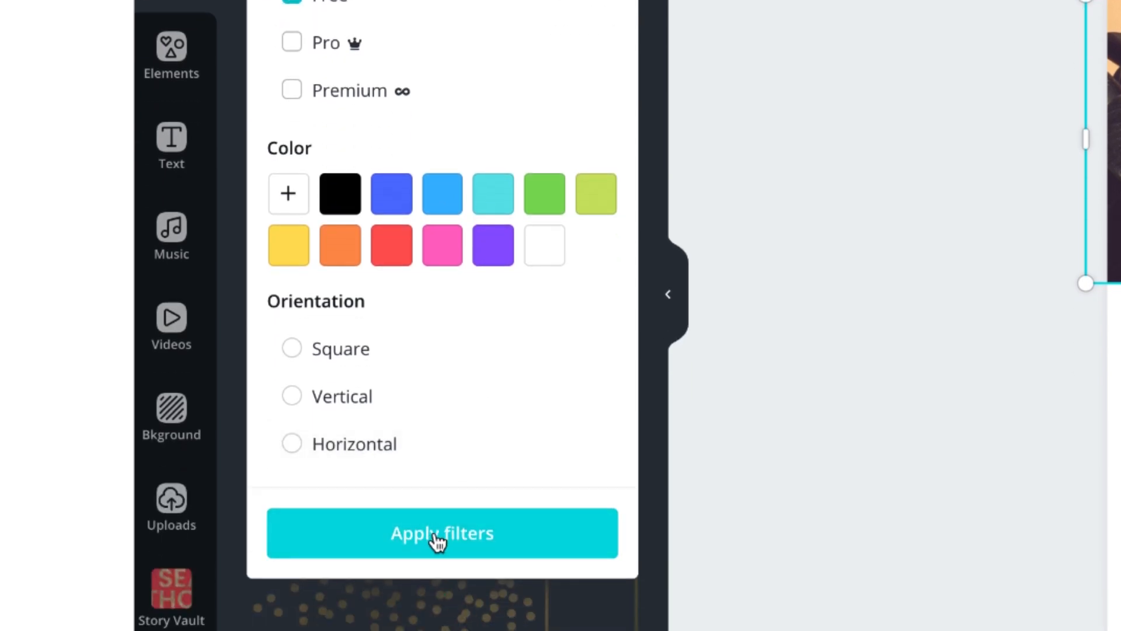
pyautogui.click(435, 534)
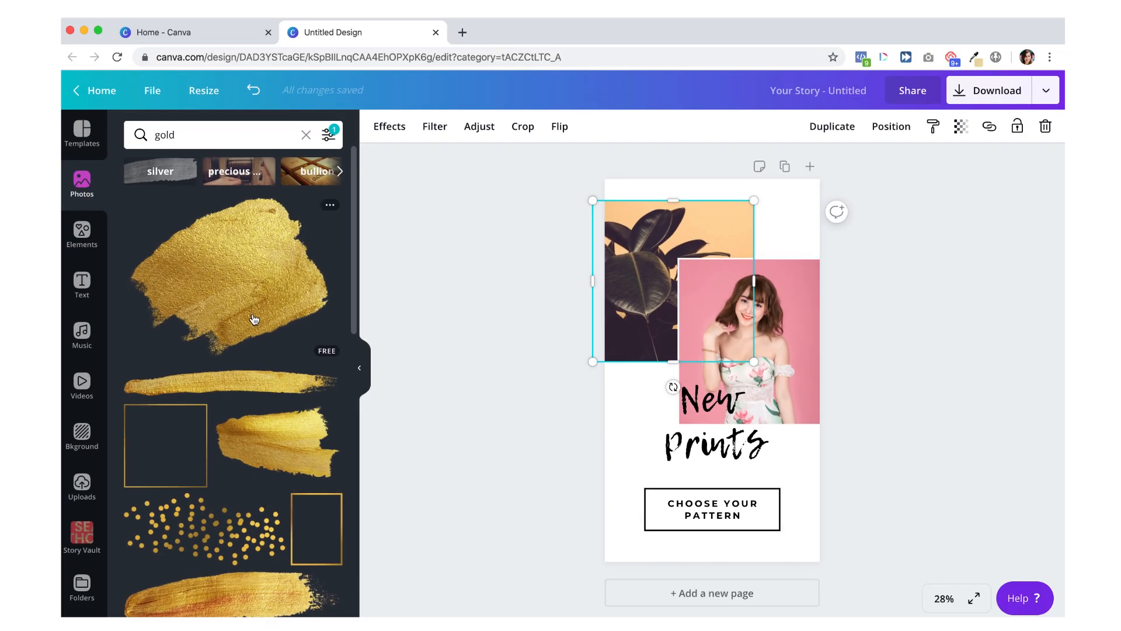
# Step: Replace the leaf photo on the story page with the solid gold texture photo from the search results
pyautogui.scroll(-5, 262, 212)
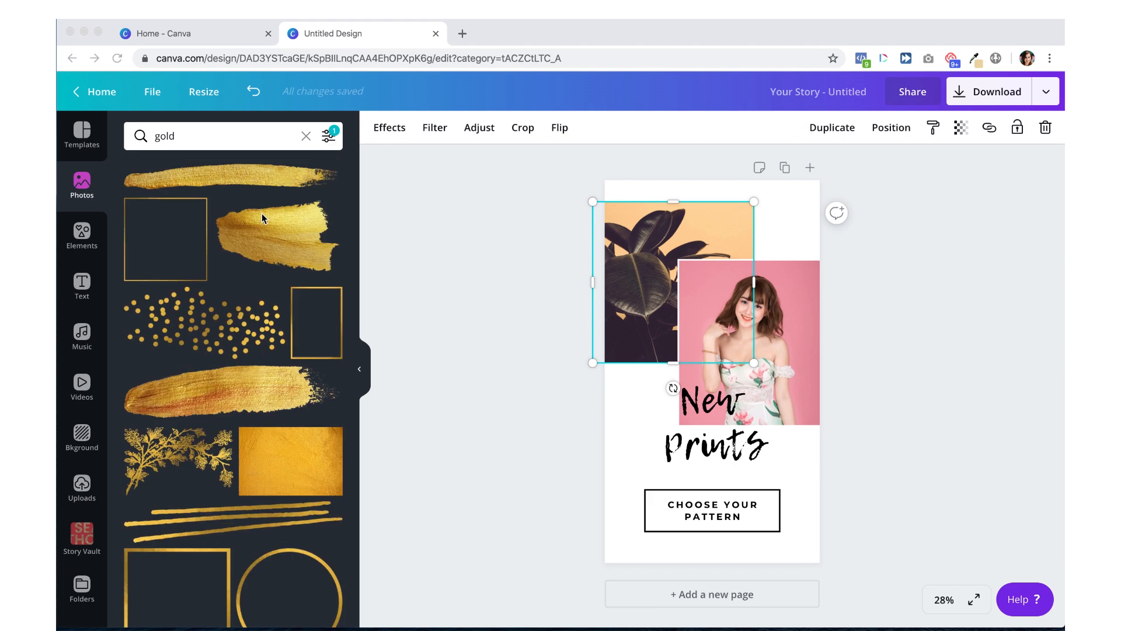
pyautogui.moveTo(265, 352); pyautogui.dragTo(613, 294)
pyautogui.click(578, 296)
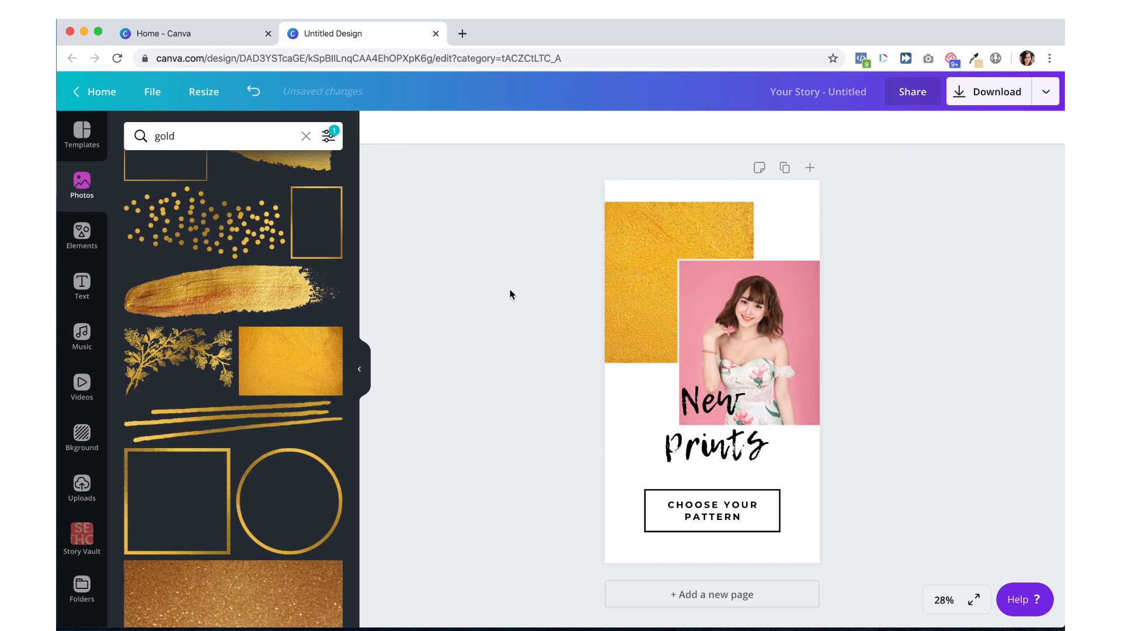
# Step: Search the free stock photos for vault, browse the results and check the active search filters
pyautogui.scroll(5, 261, 399)
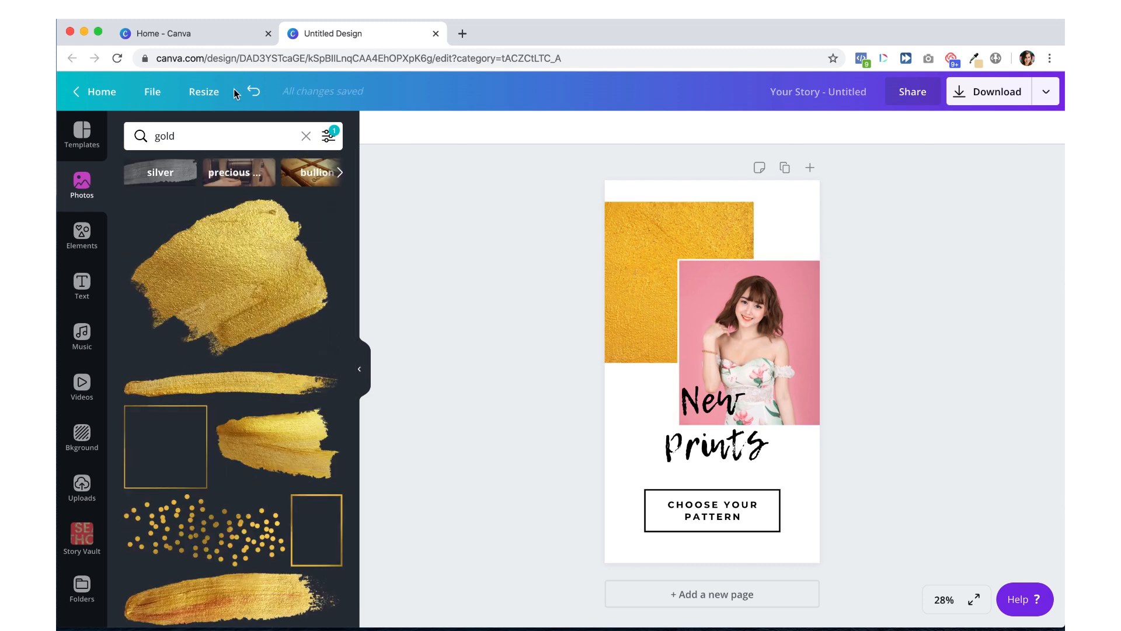
pyautogui.click(217, 135)
pyautogui.write('vault')
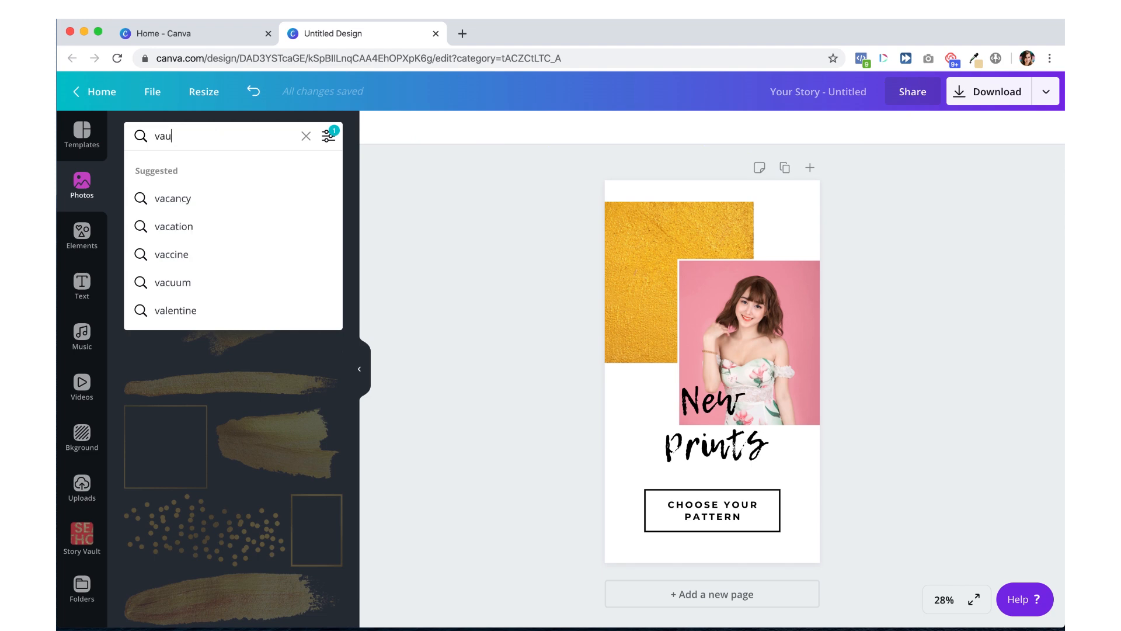
pyautogui.press('Return')
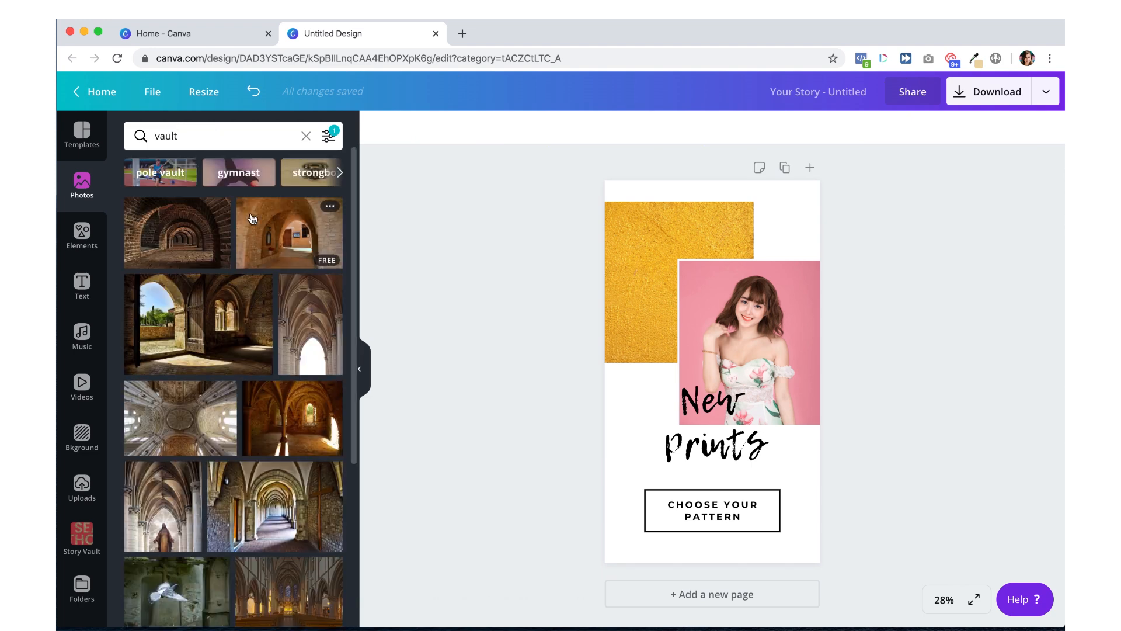
pyautogui.scroll(-5, 304, 353)
pyautogui.scroll(5, 296, 348)
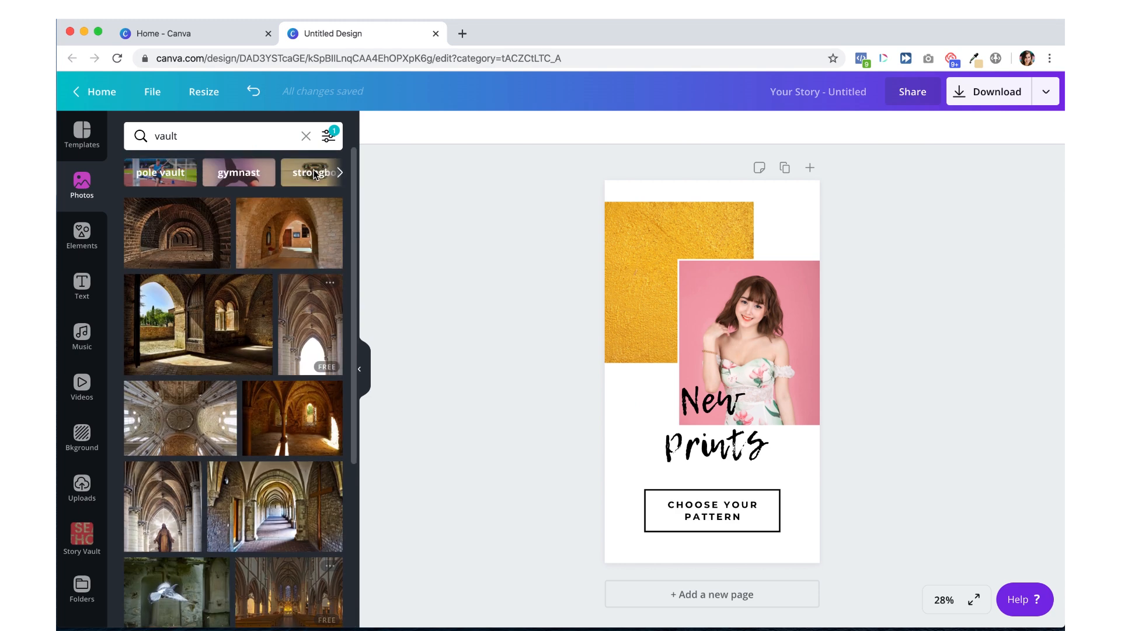
pyautogui.click(326, 142)
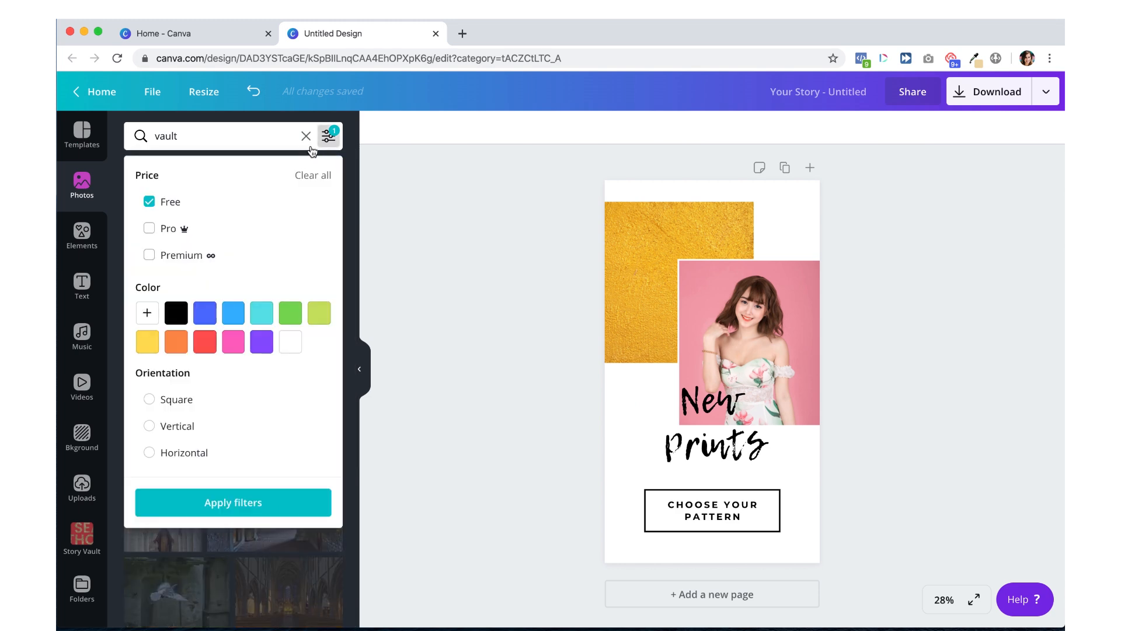
pyautogui.click(326, 140)
# Step: Search the free photos for lock and replace the woman's photo with the close-up of the gold padlock
pyautogui.click(185, 135)
pyautogui.write('lock')
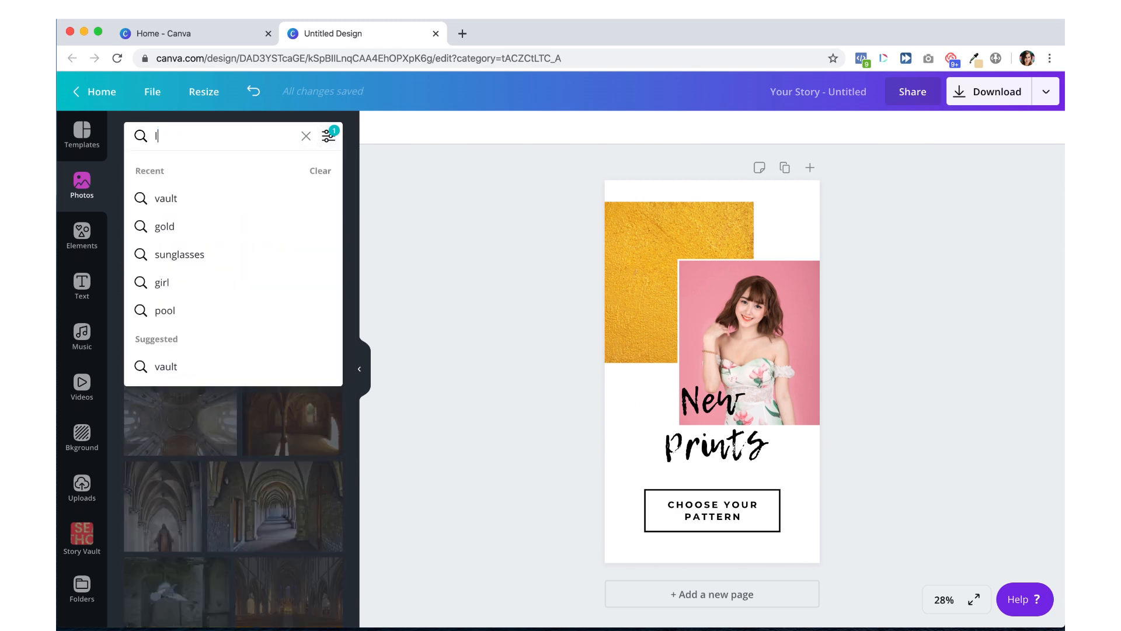
pyautogui.press('Return')
pyautogui.scroll(-10, 248, 264)
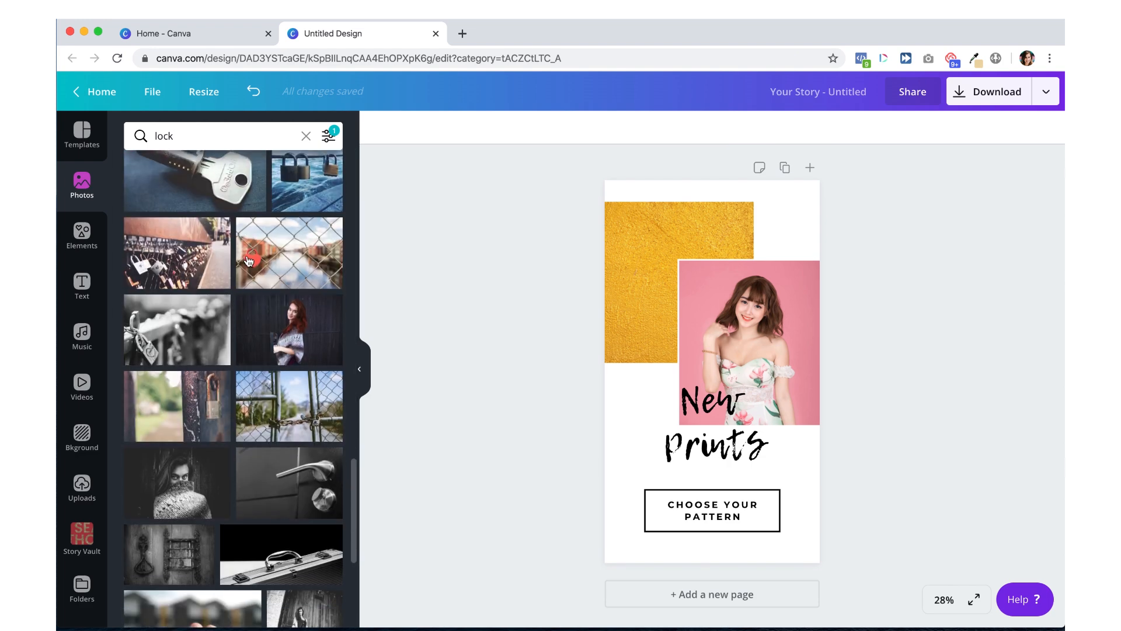
pyautogui.scroll(10, 249, 264)
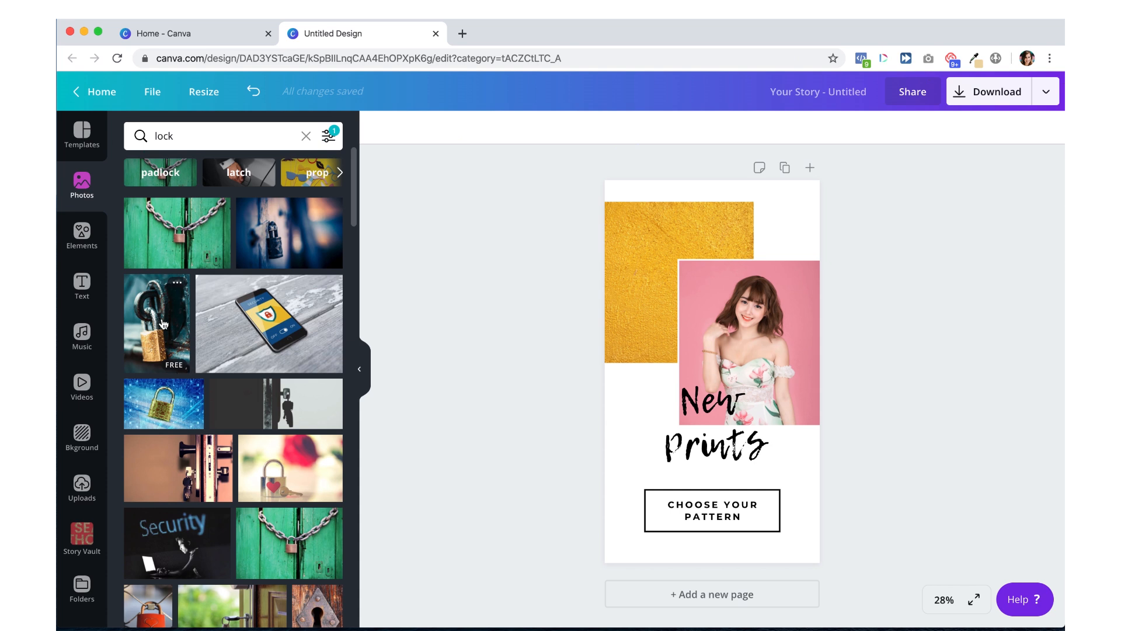
pyautogui.moveTo(164, 324); pyautogui.dragTo(783, 344)
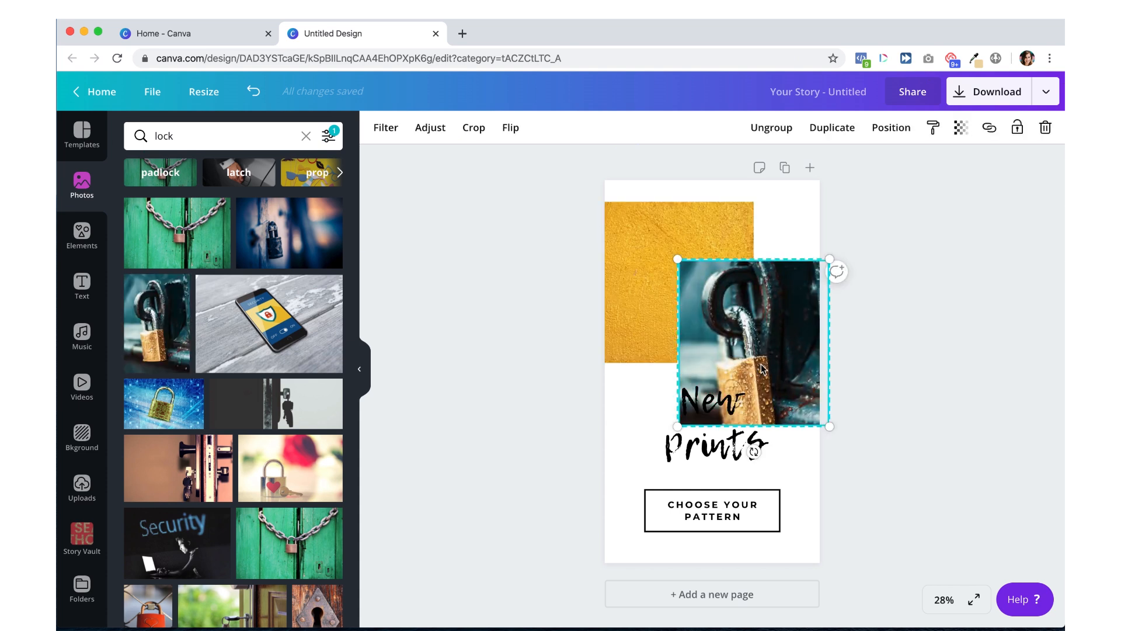
# Step: Crop the padlock photo by shifting the image up within its frame so the whole padlock fits
pyautogui.click(473, 130)
pyautogui.moveTo(770, 333); pyautogui.dragTo(769, 316)
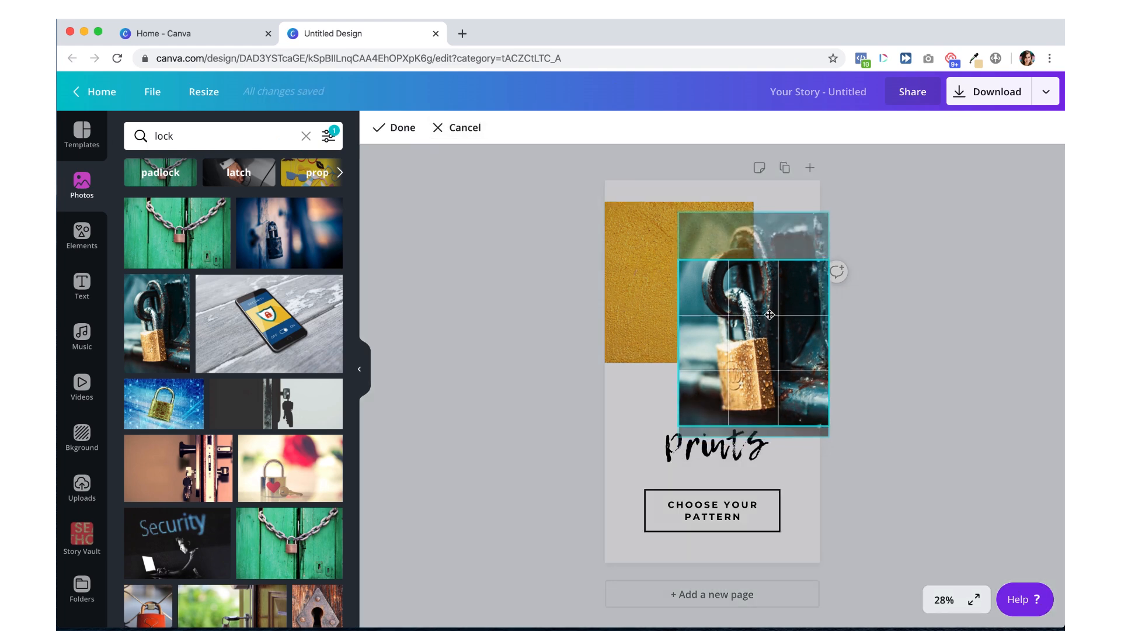
pyautogui.press('Return')
pyautogui.click(858, 305)
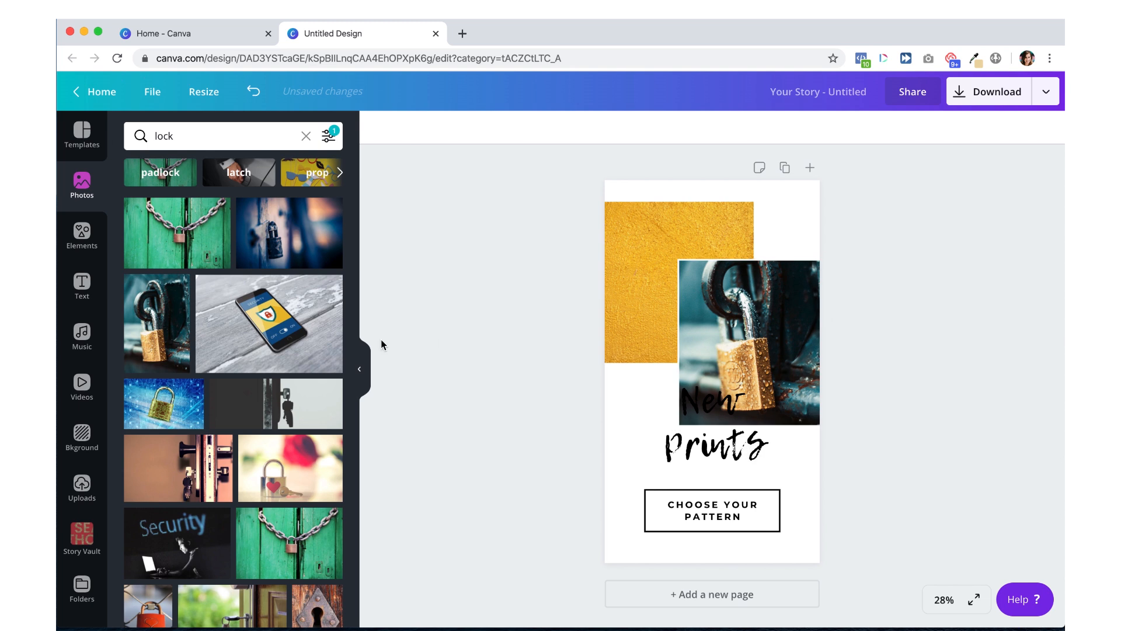
# Step: Move the New Prints heading slightly down and to the left, and change its font to Poppins Bold
pyautogui.click(741, 452)
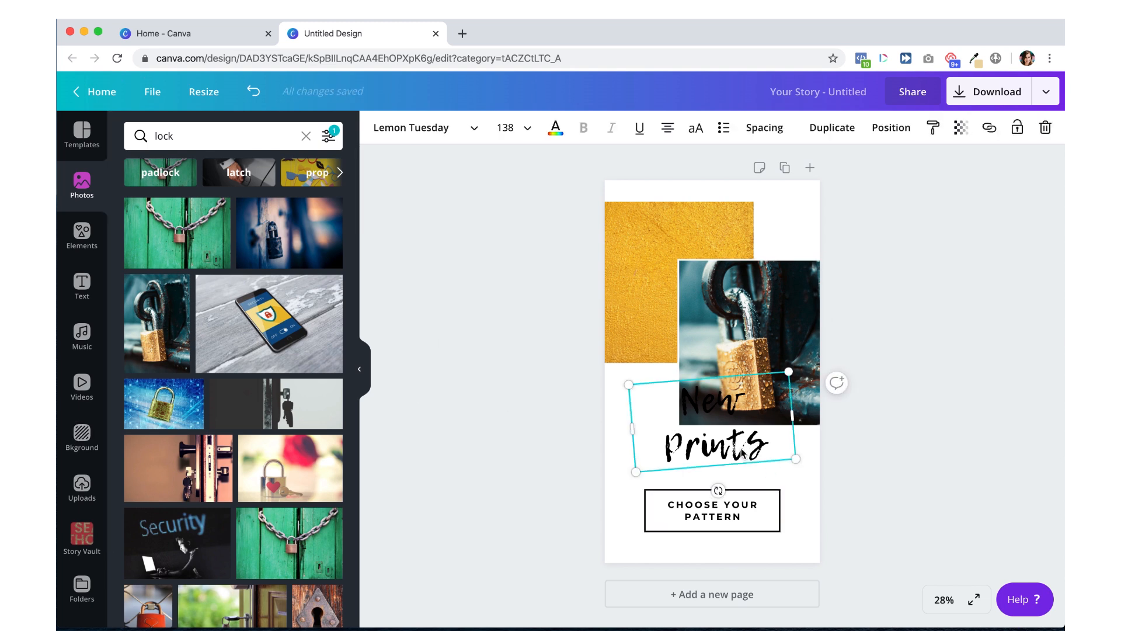
pyautogui.moveTo(744, 453); pyautogui.dragTo(698, 464)
pyautogui.click(426, 128)
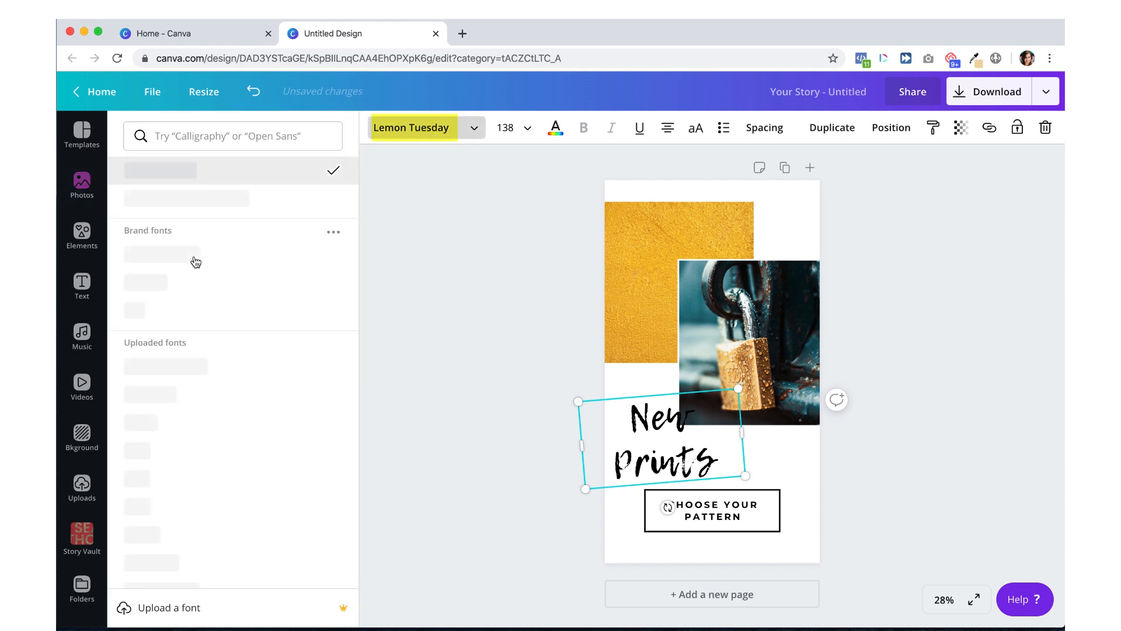
pyautogui.click(195, 257)
# Step: Replace the New Prints heading text with "Welcome To"
pyautogui.click(640, 418)
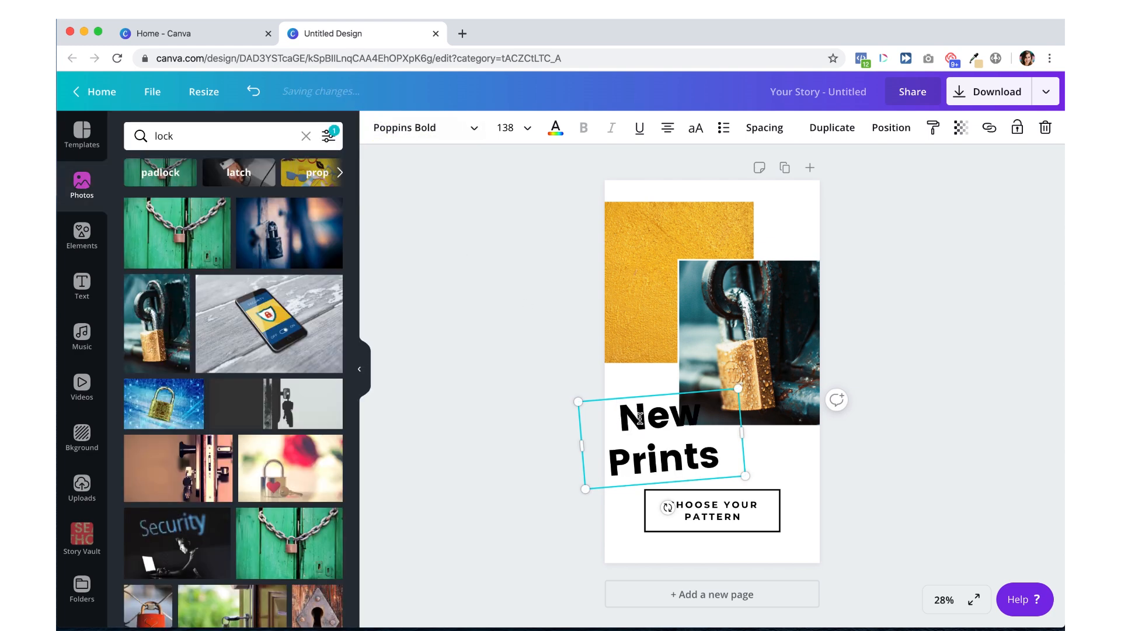
pyautogui.hotkey('ctrl', 'a')
pyautogui.write('Welcome To')
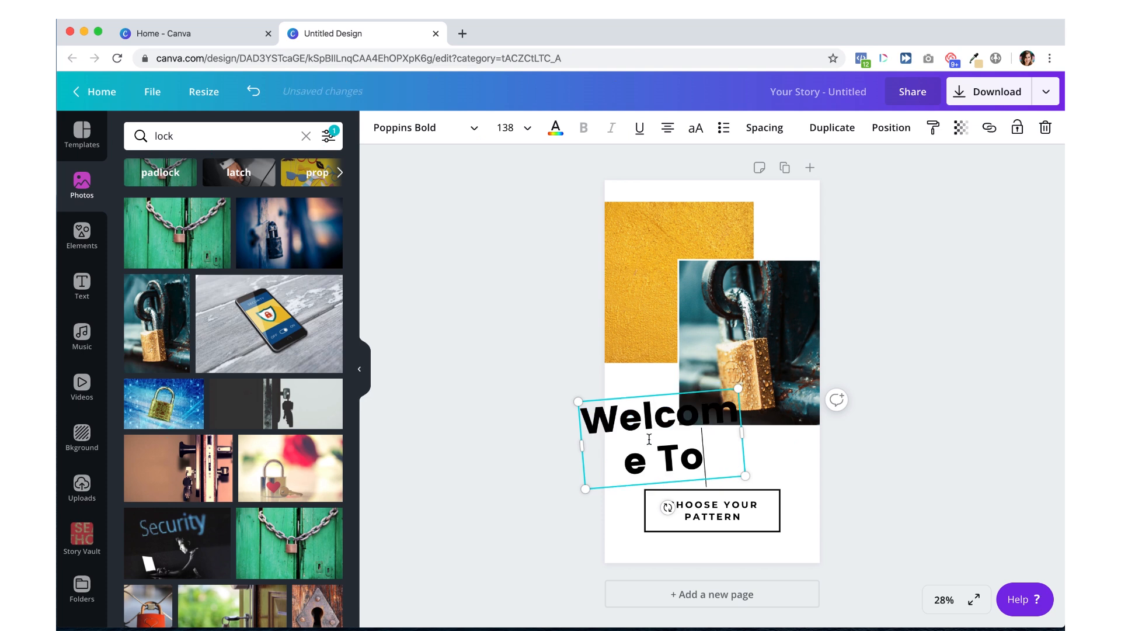
# Step: Set the Welcome To heading to font size 100 and fit it on one line beneath the padlock photo
pyautogui.hotkey('ctrl', 'a')
pyautogui.click(513, 128)
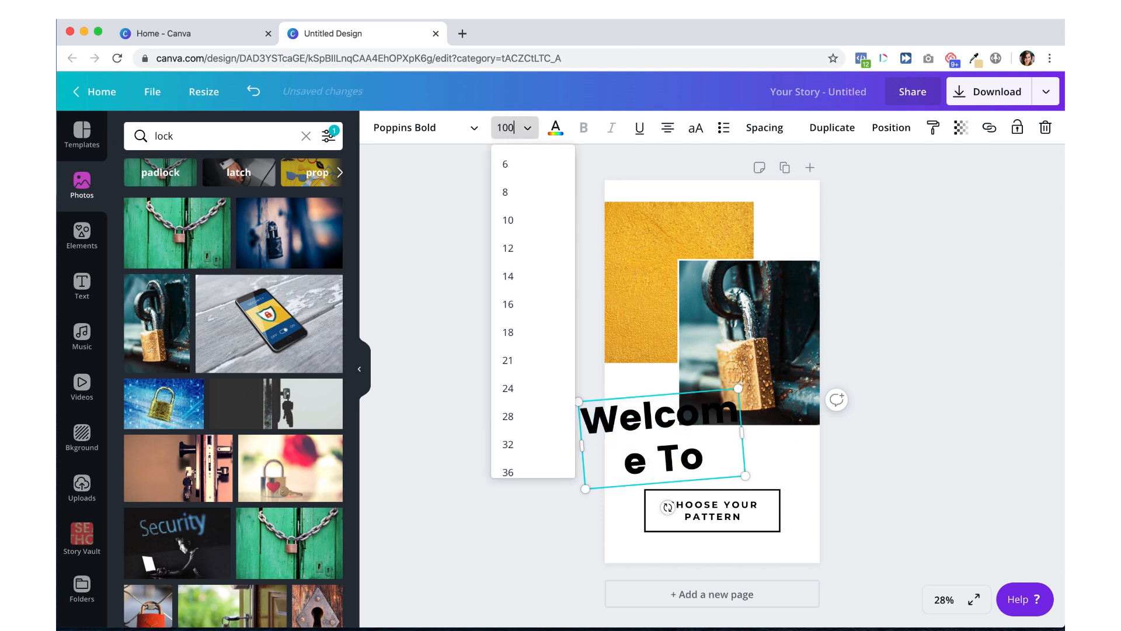
pyautogui.write('100')
pyautogui.press('Return')
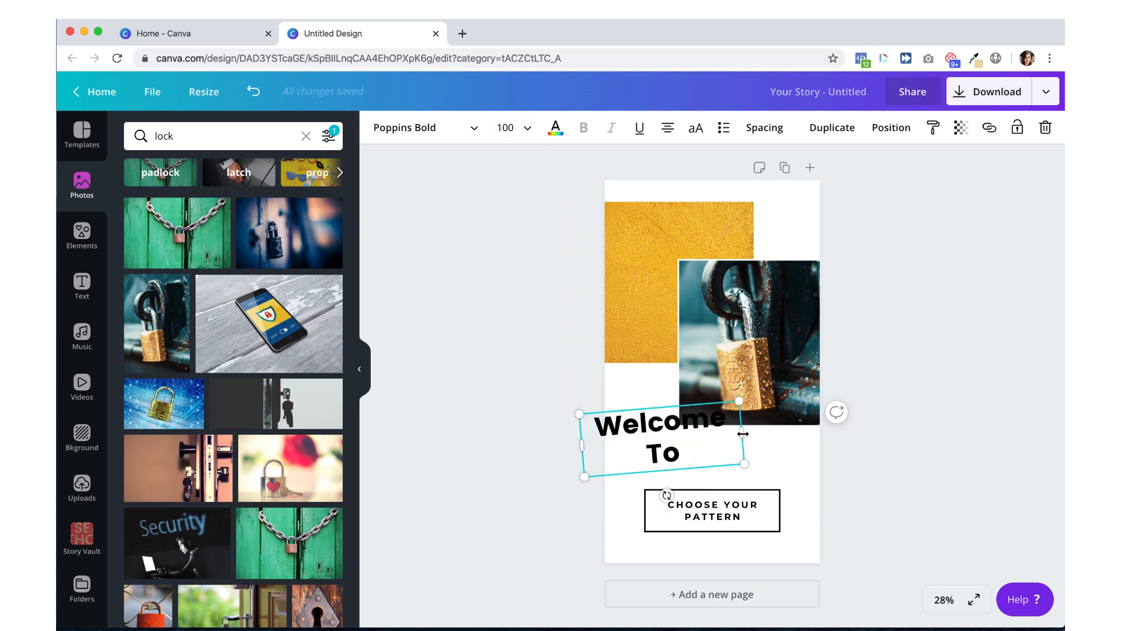
pyautogui.moveTo(742, 433); pyautogui.dragTo(806, 439)
pyautogui.moveTo(705, 444); pyautogui.dragTo(713, 455)
# Step: Ungroup the button and delete its "Choose your pattern" text, keeping the rectangular outline
pyautogui.click(703, 517)
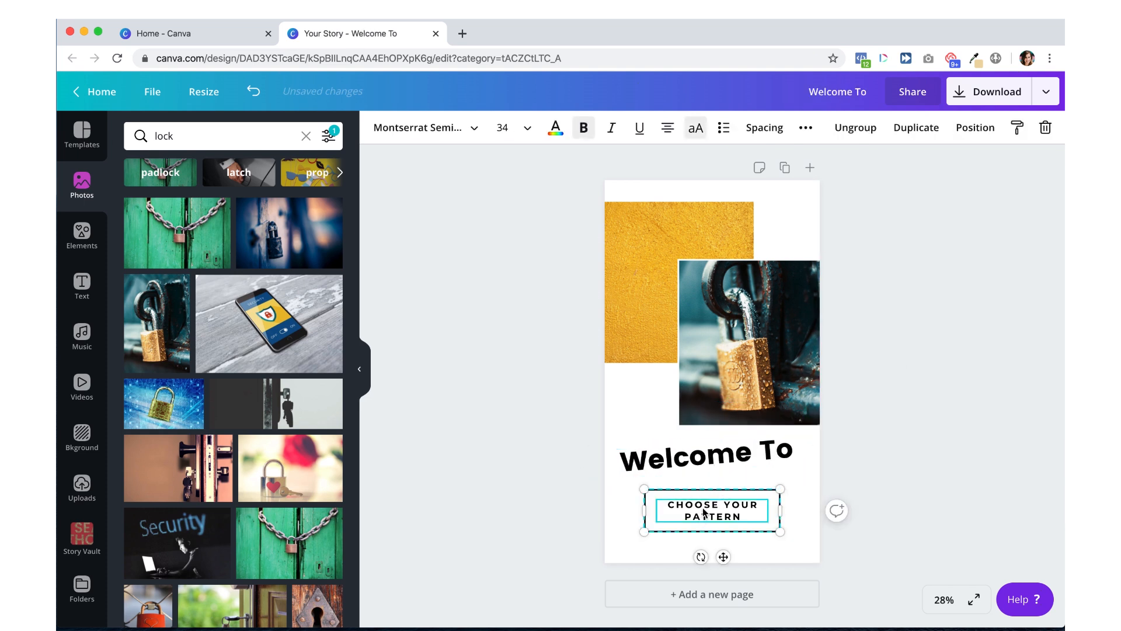
pyautogui.click(1045, 131)
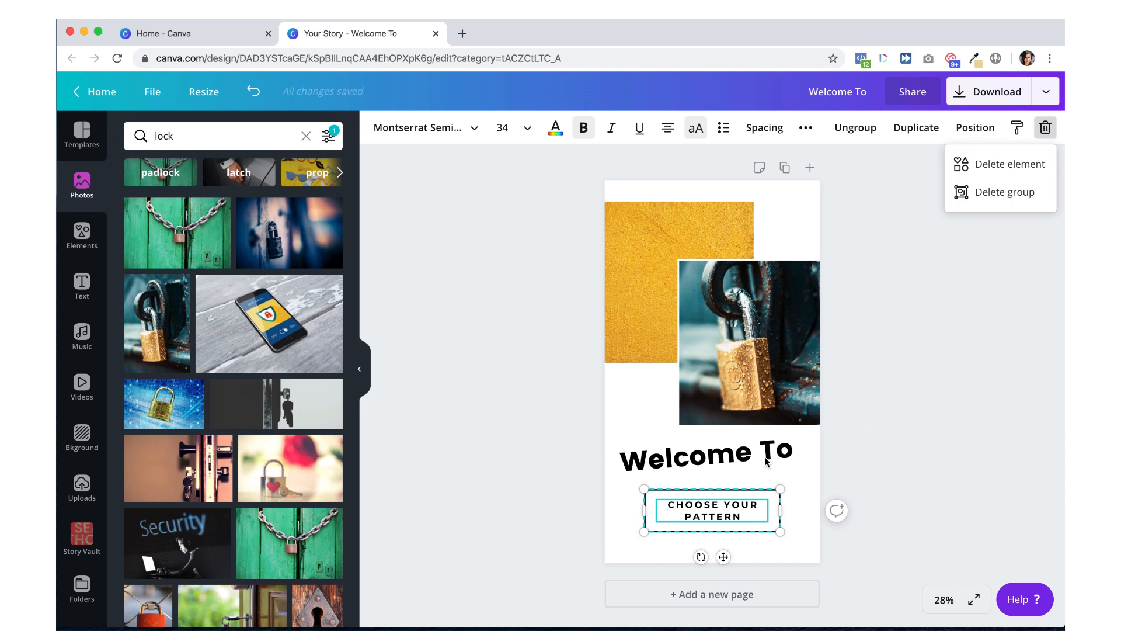
pyautogui.click(855, 128)
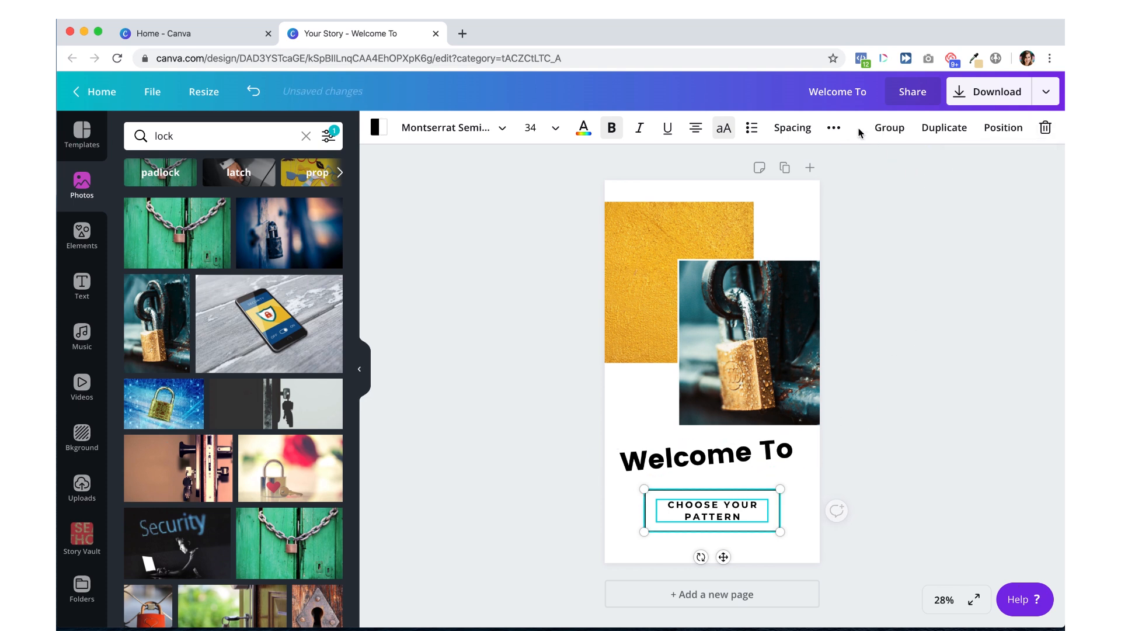
pyautogui.click(1044, 127)
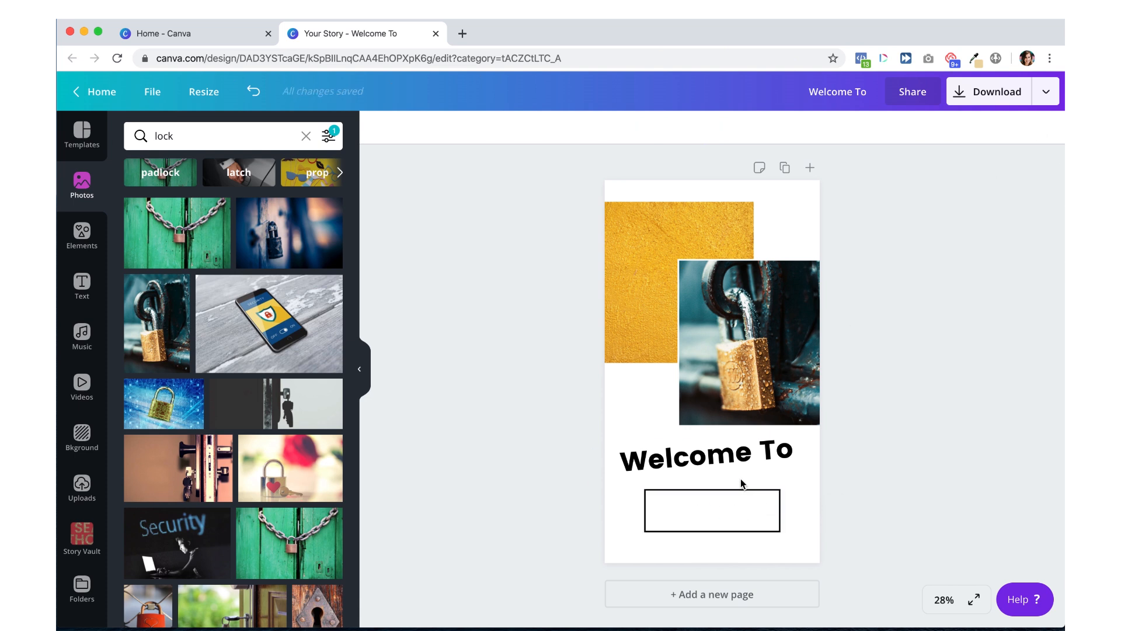
# Step: Recolor the empty rectangle's black outline with a golden yellow taken from the photo colors
pyautogui.click(722, 512)
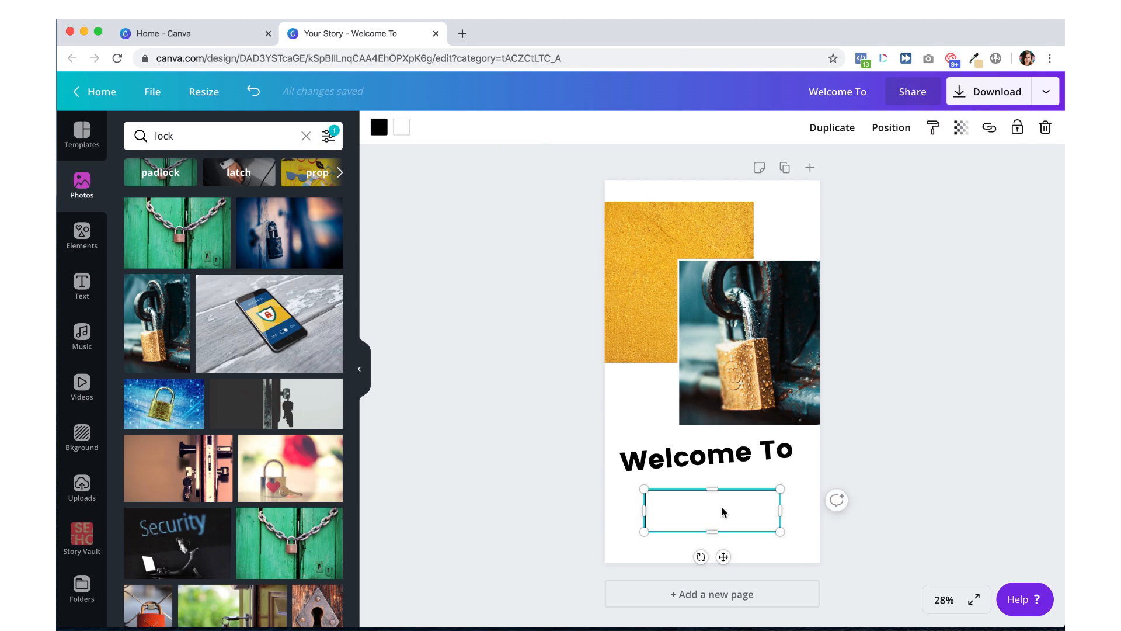
pyautogui.click(378, 127)
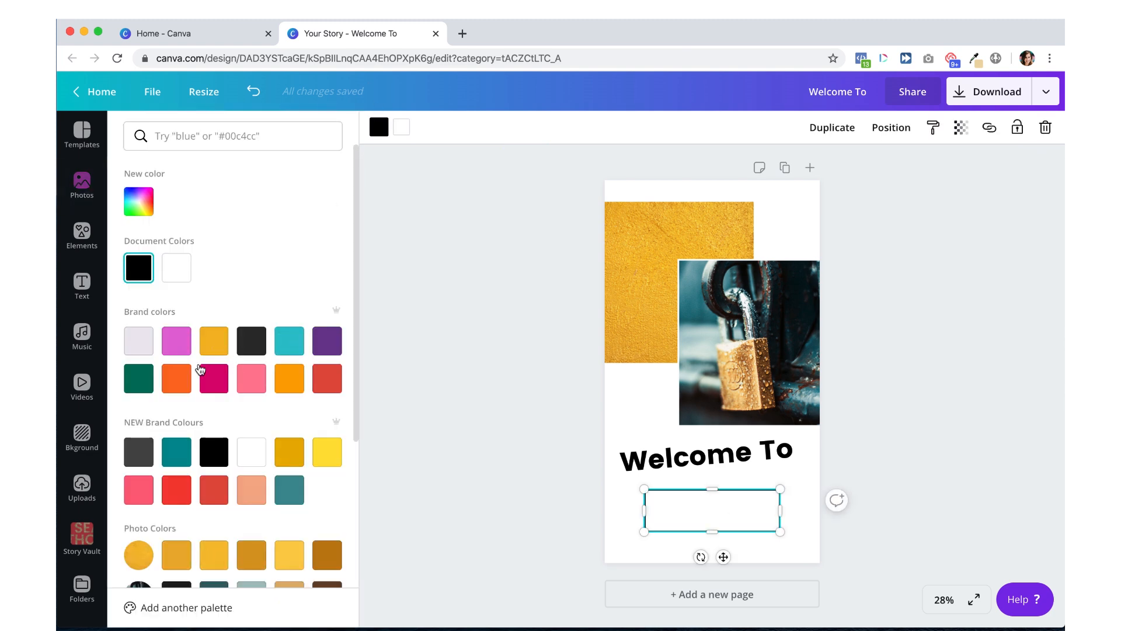
pyautogui.click(175, 562)
pyautogui.click(541, 500)
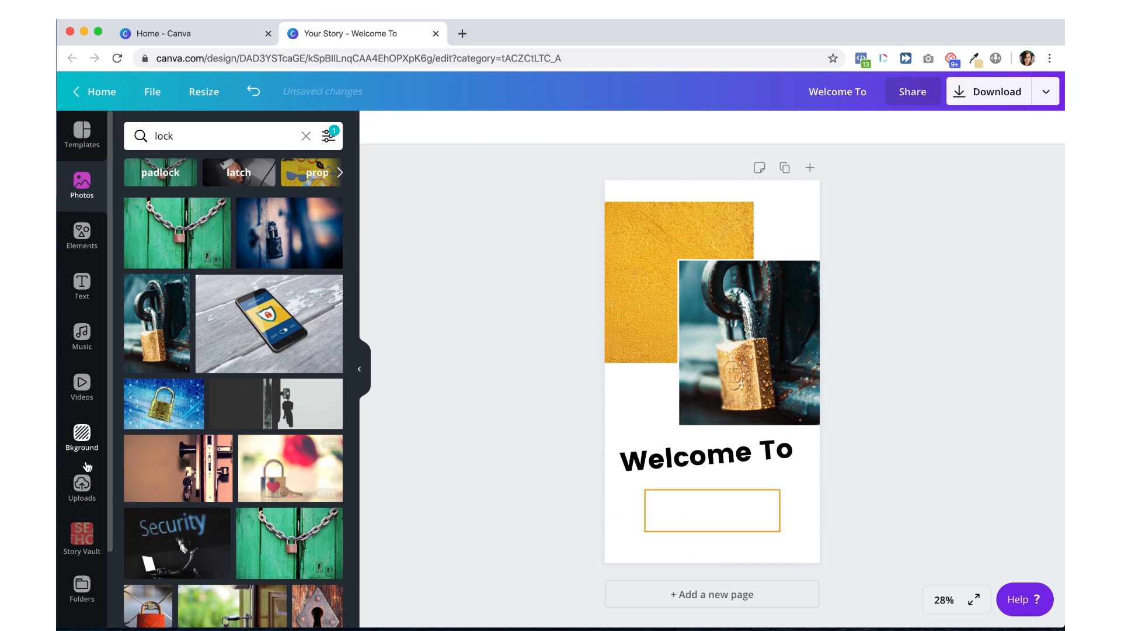
# Step: Add the pink-screen Story Vault device mockup from the Story Vault folder's photos to the story page
pyautogui.click(82, 540)
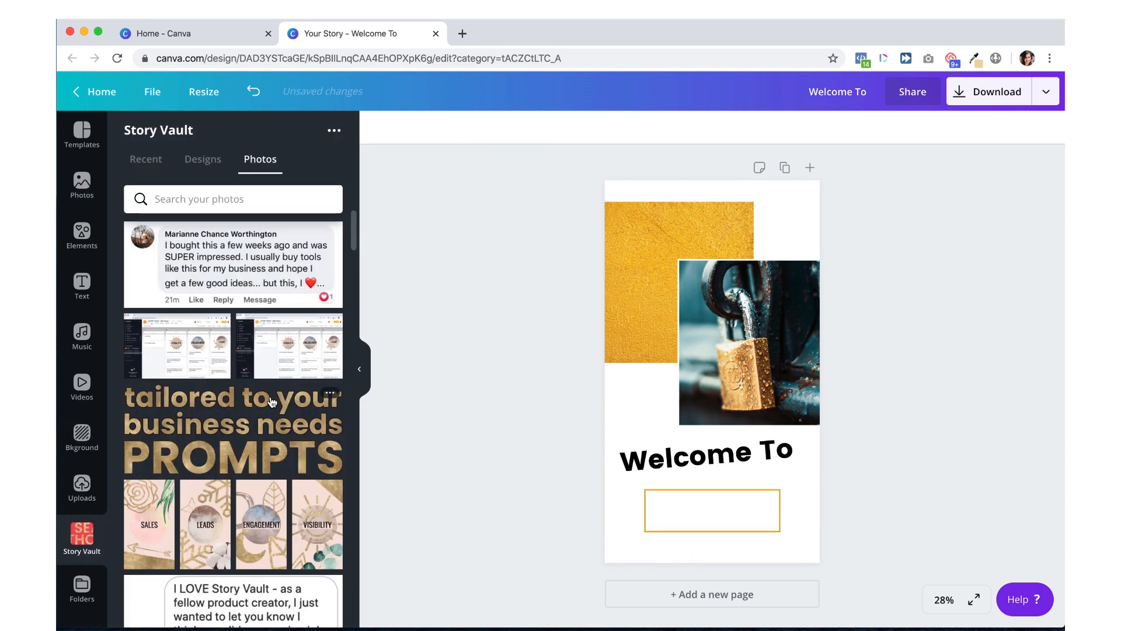
pyautogui.scroll(-5, 272, 401)
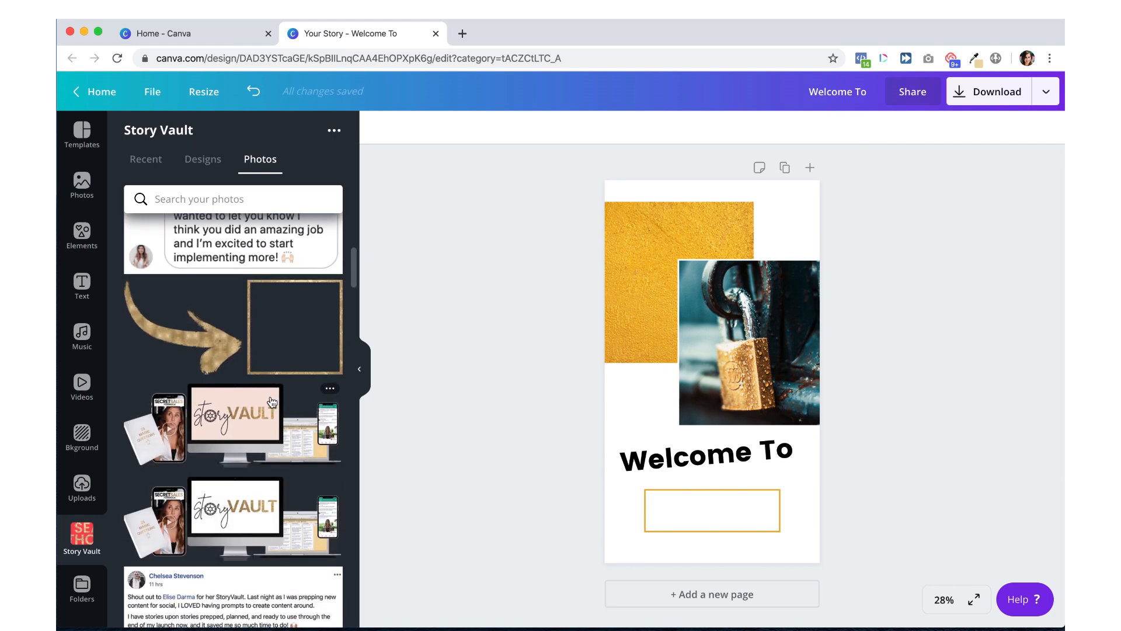
pyautogui.scroll(-1, 272, 402)
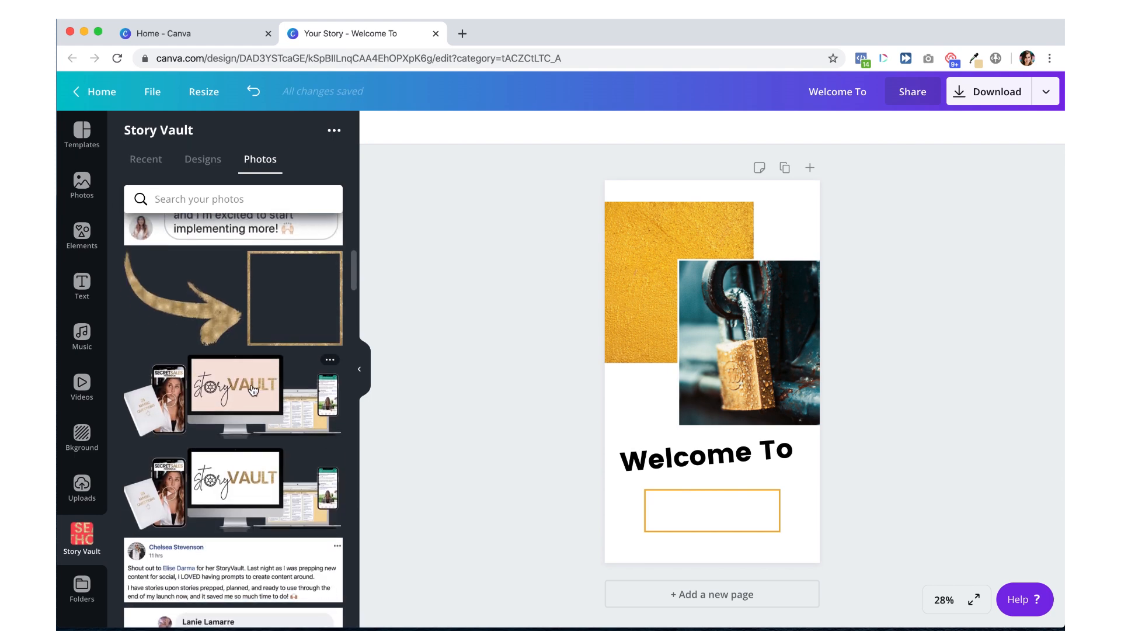
pyautogui.moveTo(252, 390); pyautogui.dragTo(813, 338)
# Step: Shrink the Story Vault mockup and position it over the upper part of the gold photo
pyautogui.moveTo(743, 304); pyautogui.dragTo(731, 239)
pyautogui.click(922, 274)
pyautogui.moveTo(804, 191); pyautogui.dragTo(722, 224)
pyautogui.moveTo(691, 251); pyautogui.dragTo(747, 257)
pyautogui.moveTo(680, 230); pyautogui.dragTo(680, 225)
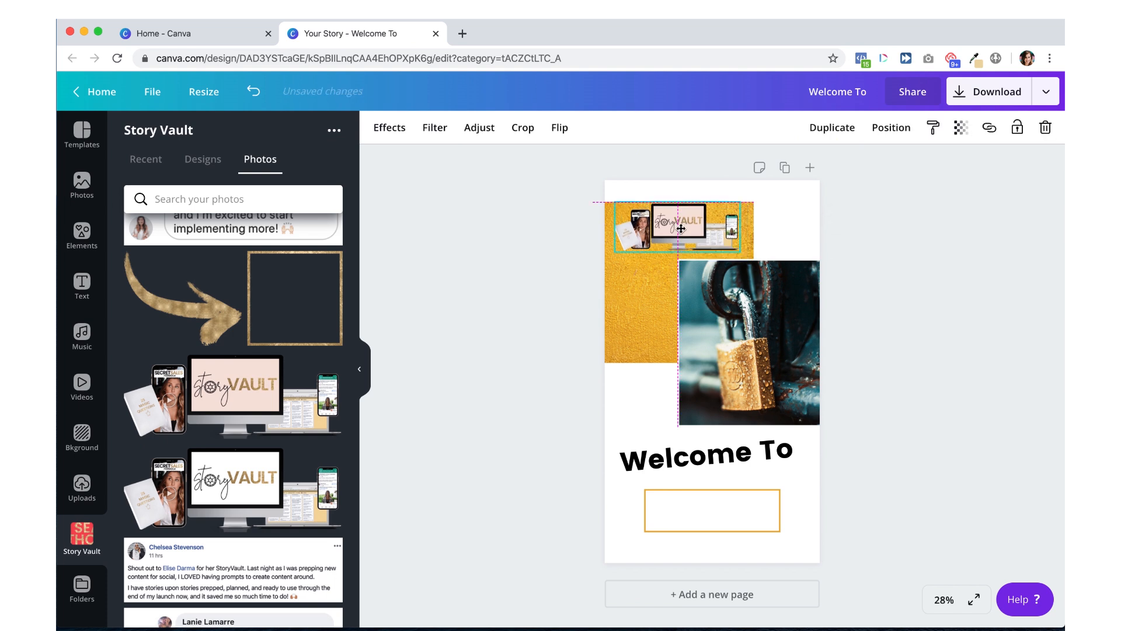
pyautogui.click(948, 369)
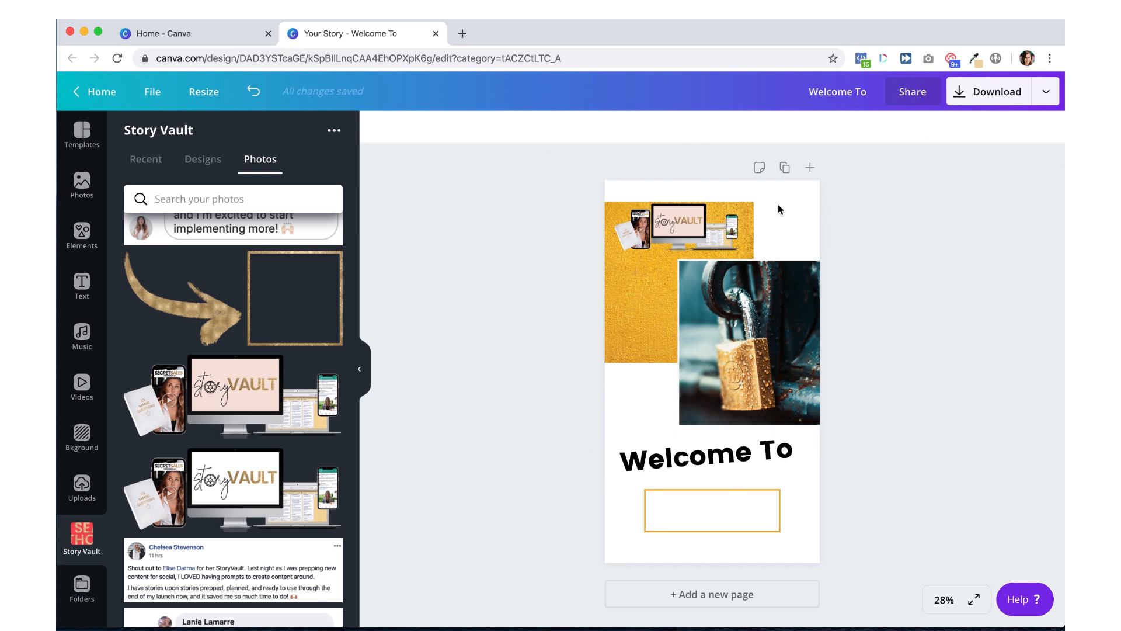
# Step: Recolor the page background with the pale pink from the Story Vault mockup's photo colors
pyautogui.click(805, 197)
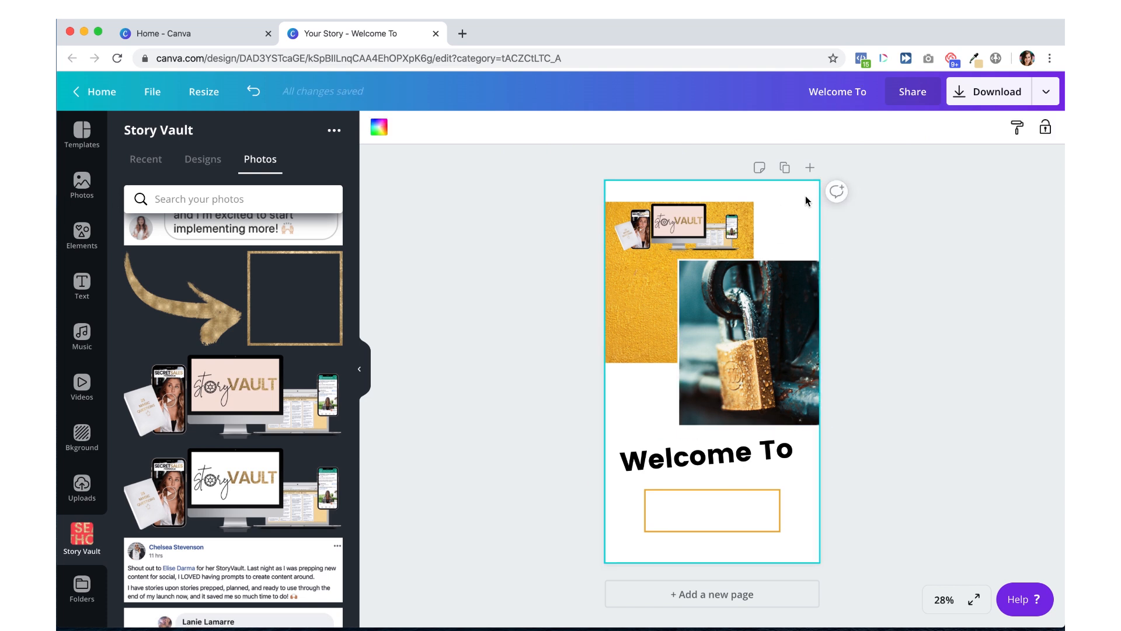
pyautogui.click(379, 126)
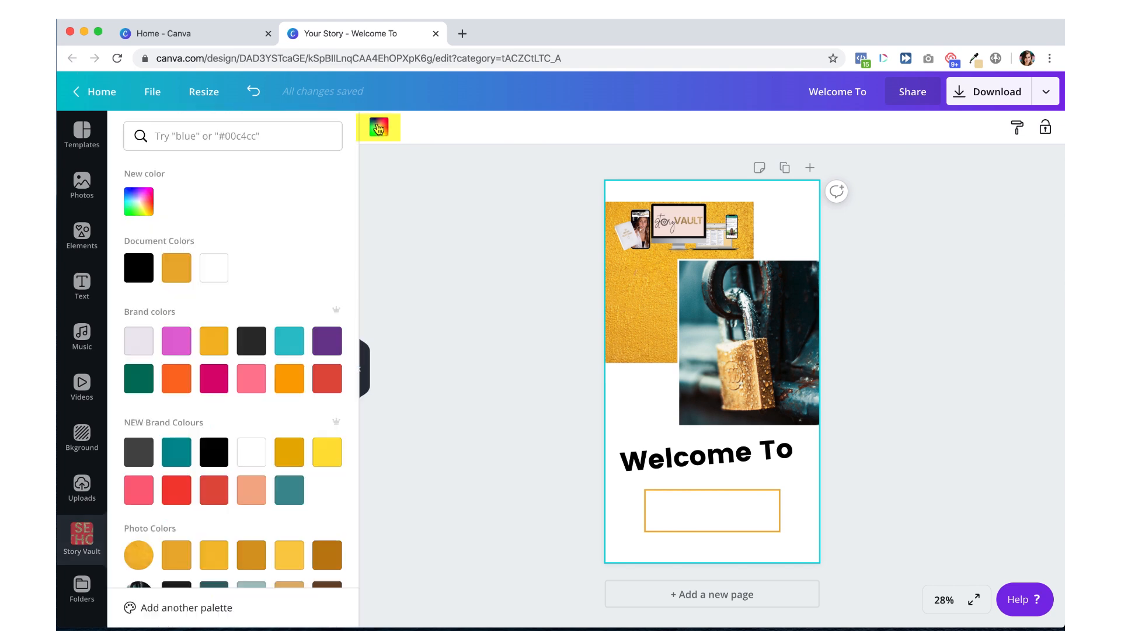
pyautogui.scroll(-3, 227, 346)
pyautogui.click(176, 505)
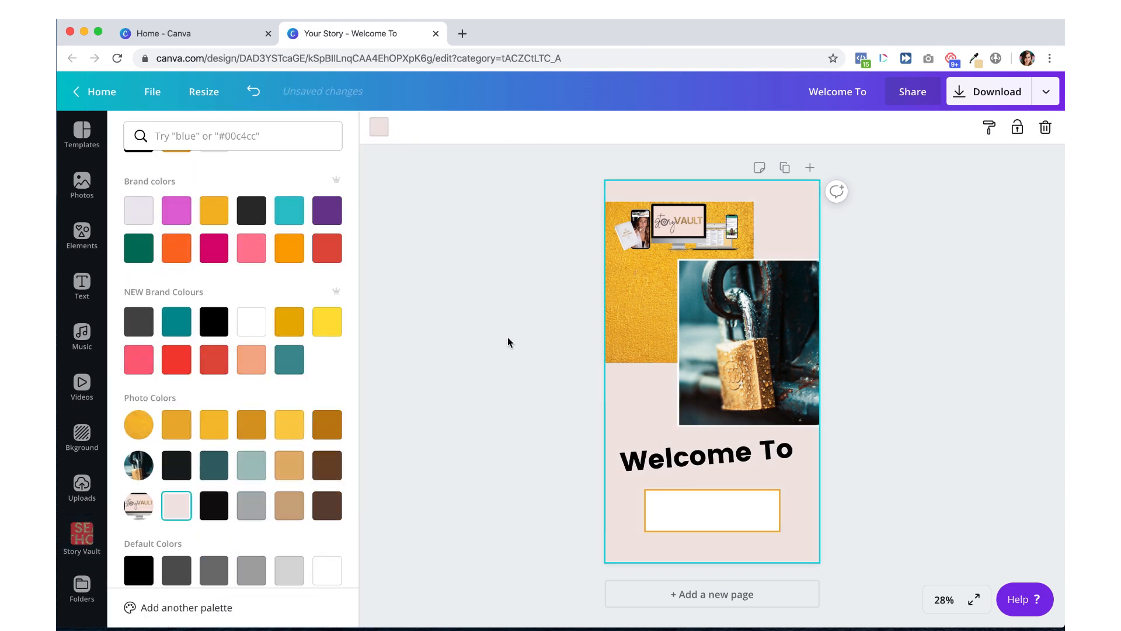
pyautogui.click(509, 343)
# Step: Tilt the Story Vault mockup counterclockwise and keep it over the upper part of the gold photo
pyautogui.click(691, 226)
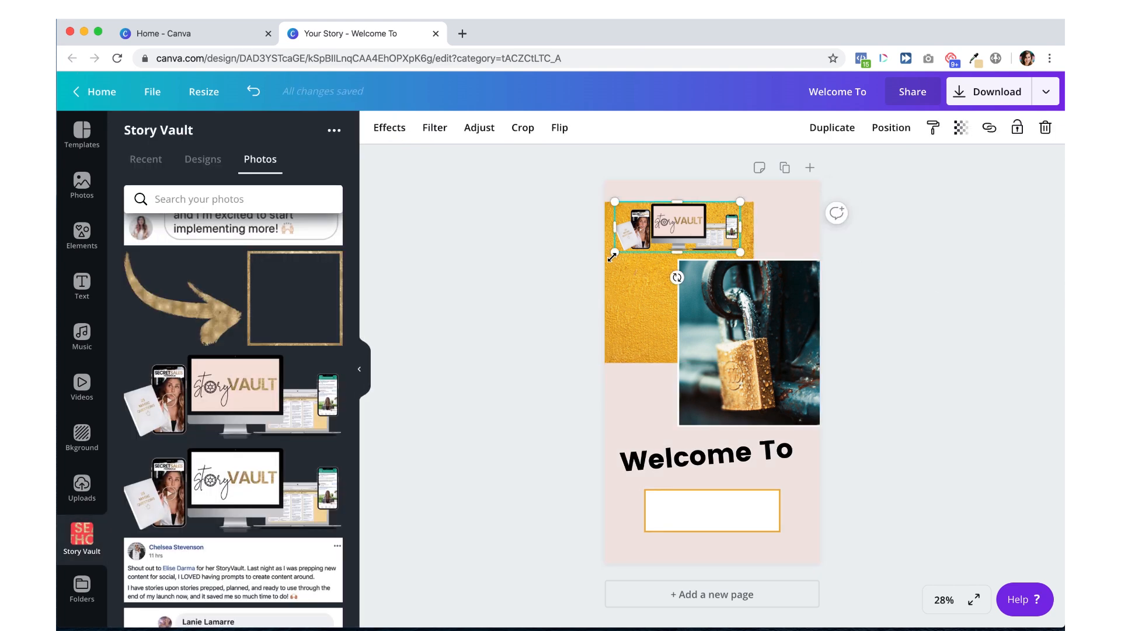
pyautogui.moveTo(677, 277)
pyautogui.mouseDown()
pyautogui.moveTo(691, 276)
pyautogui.moveTo(683, 257)
pyautogui.mouseUp()
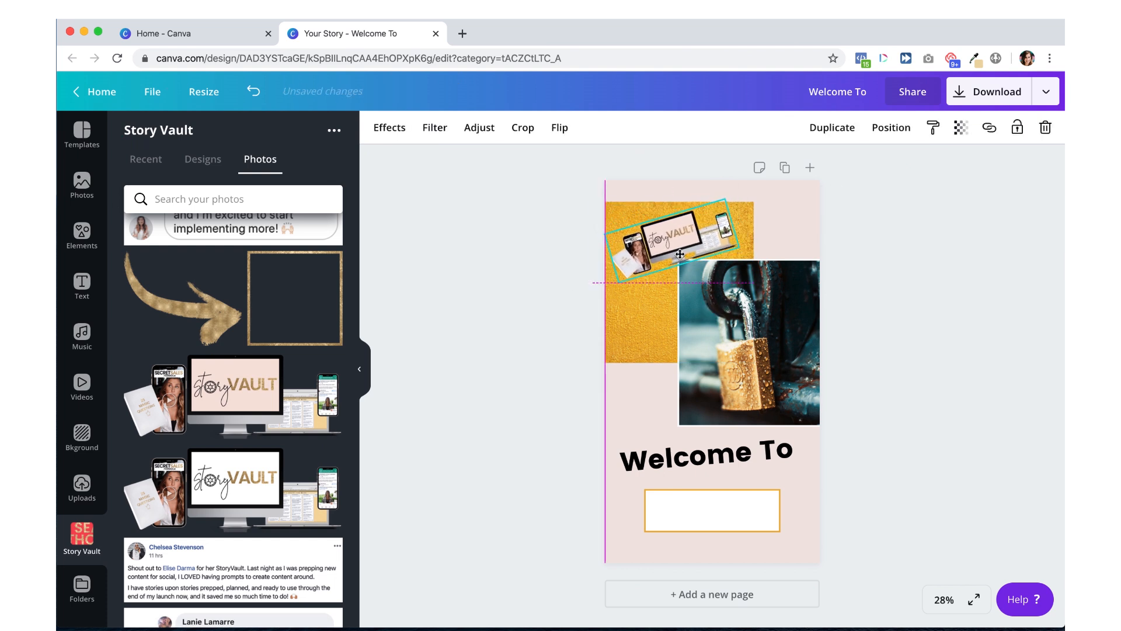
pyautogui.click(527, 280)
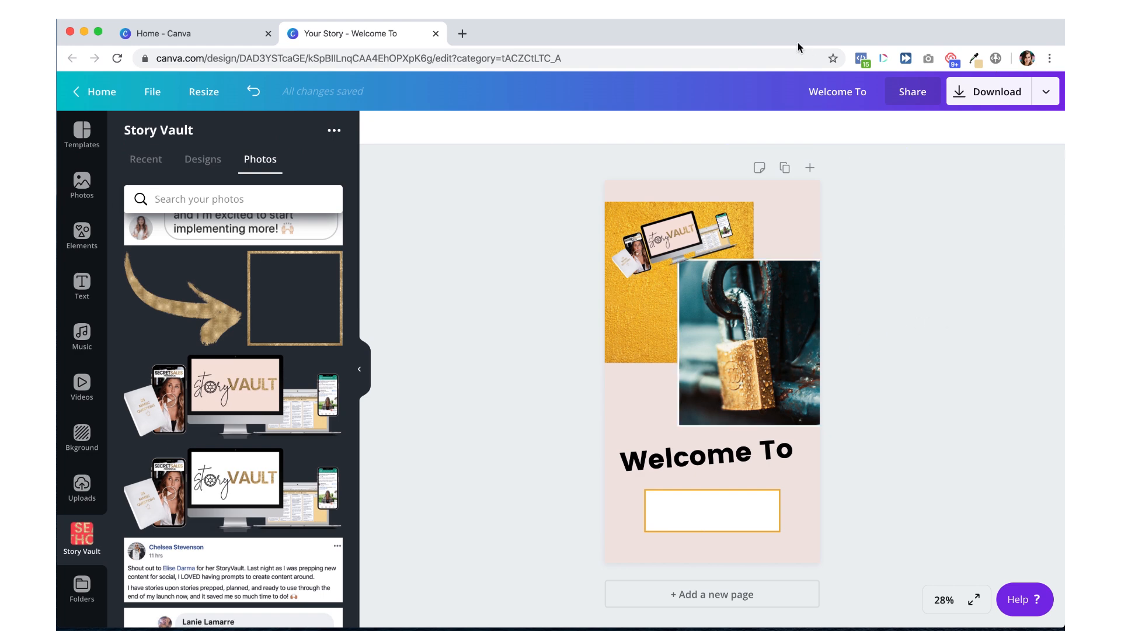
# Step: Rename the design as "Story Vault - Student Welcome"
pyautogui.click(829, 85)
pyautogui.write('Stor')
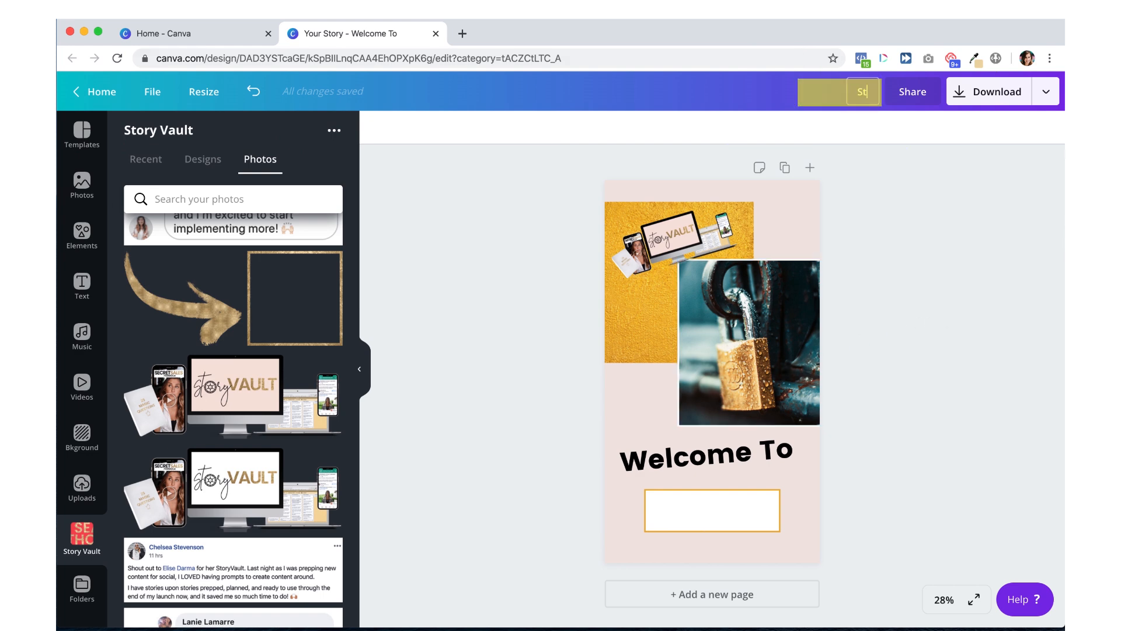
pyautogui.write('y Vault ')
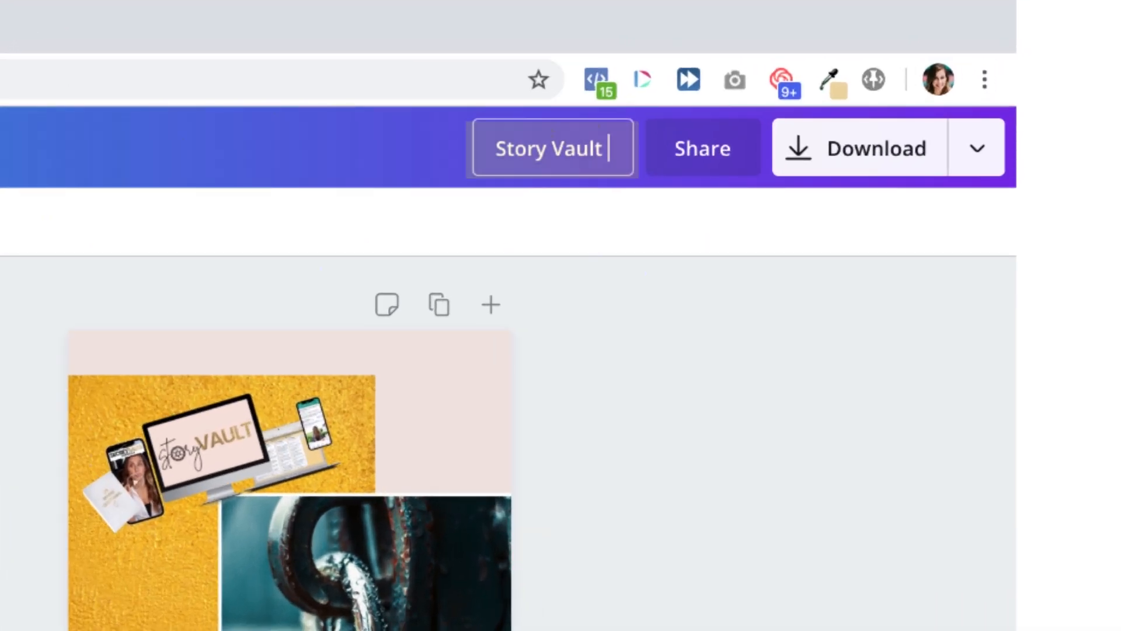
pyautogui.write('- Student Welcome')
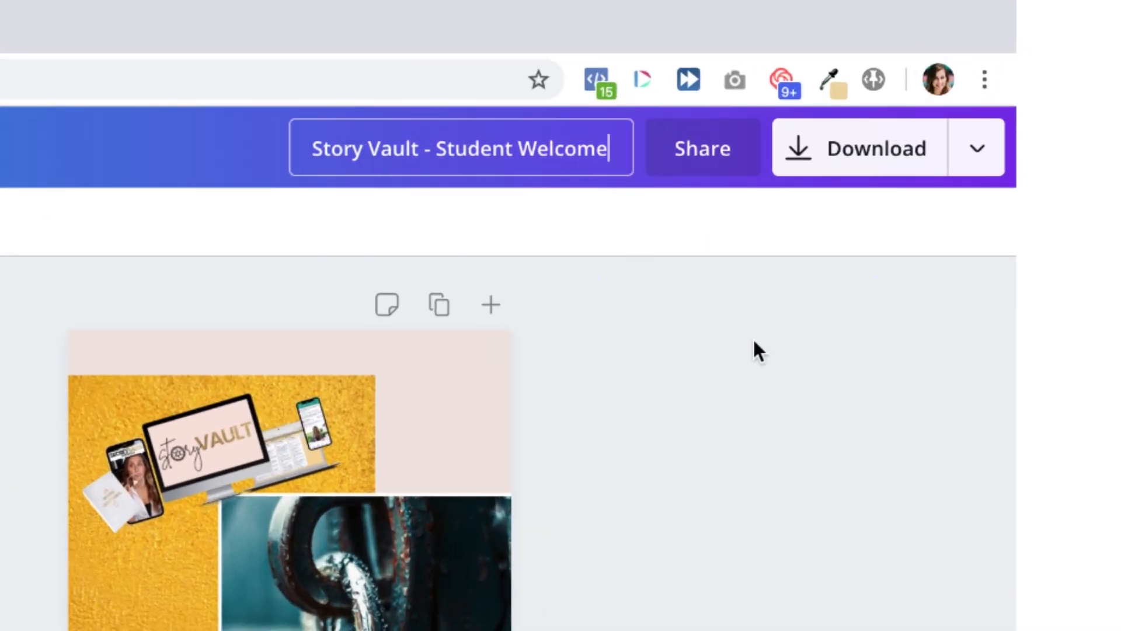
pyautogui.press('Return')
# Step: Download the finished story as a PNG at 1080 x 1920 px without a transparent background or compression
pyautogui.click(992, 155)
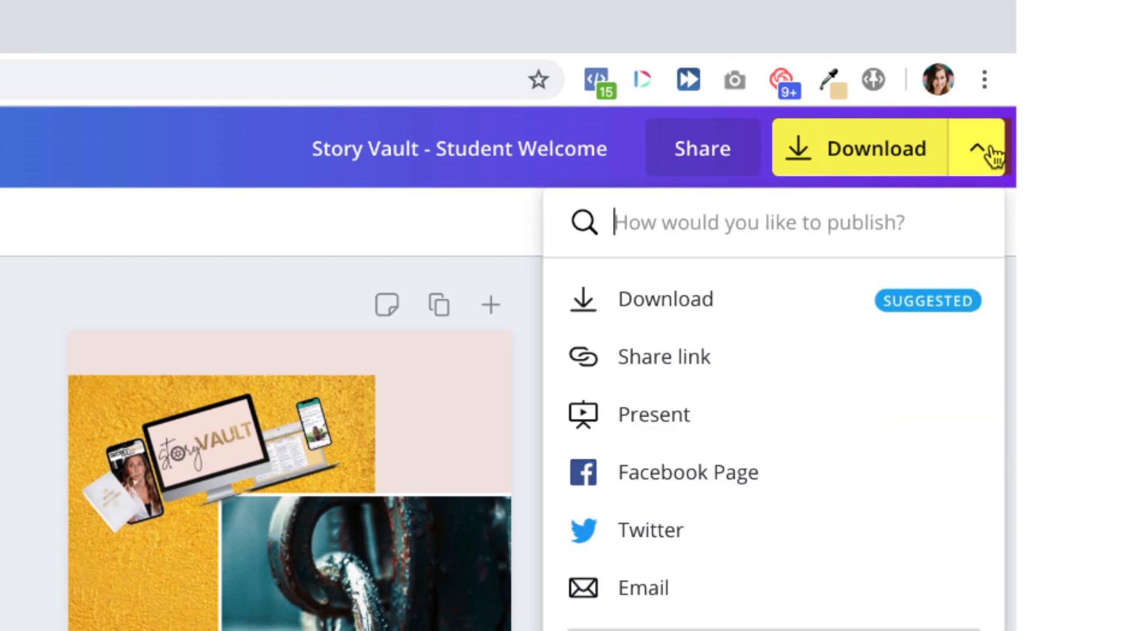
pyautogui.click(629, 303)
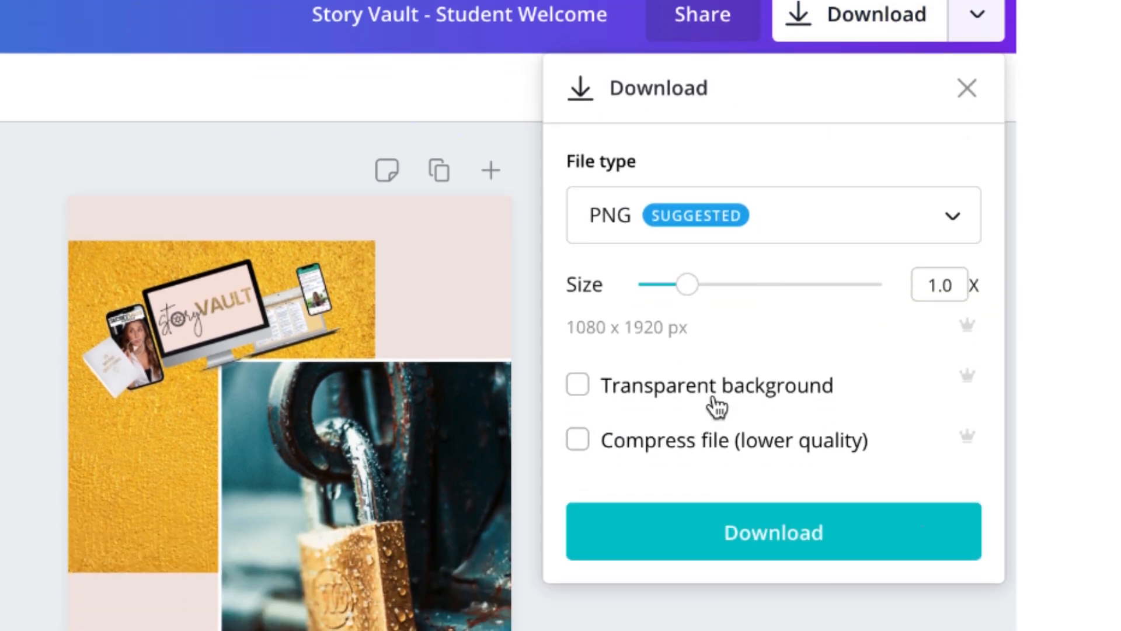
pyautogui.click(765, 551)
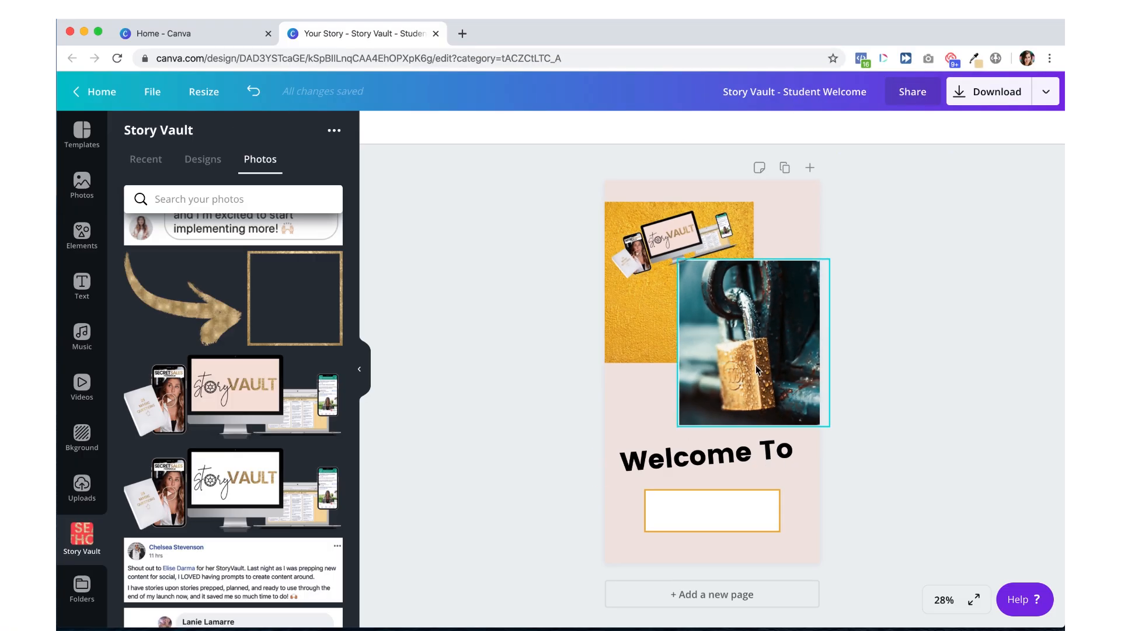
pyautogui.click(670, 244)
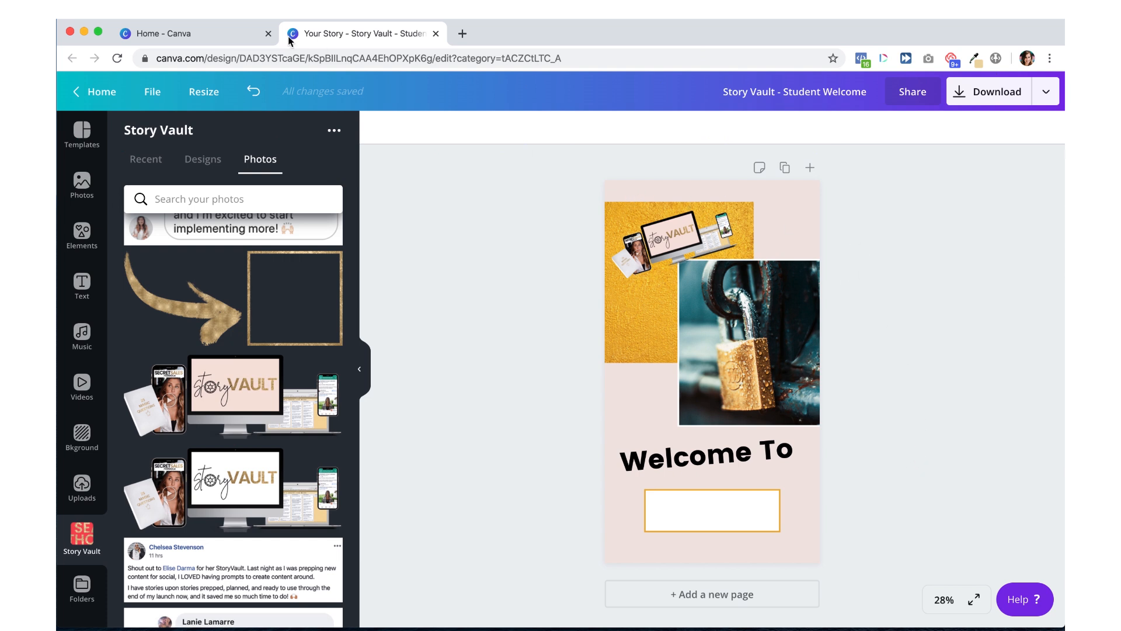
# Step: Open a blank Instagram Story design from the home page, browse its template categories, and return to the Story Vault design
pyautogui.click(190, 34)
pyautogui.click(470, 439)
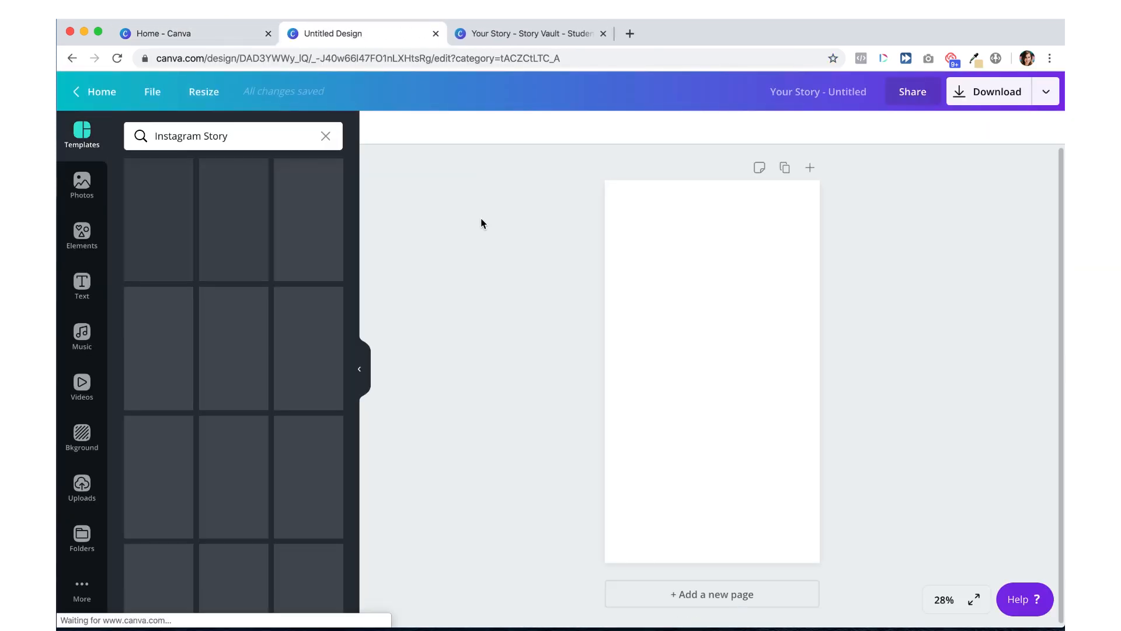
pyautogui.scroll(-10, 268, 325)
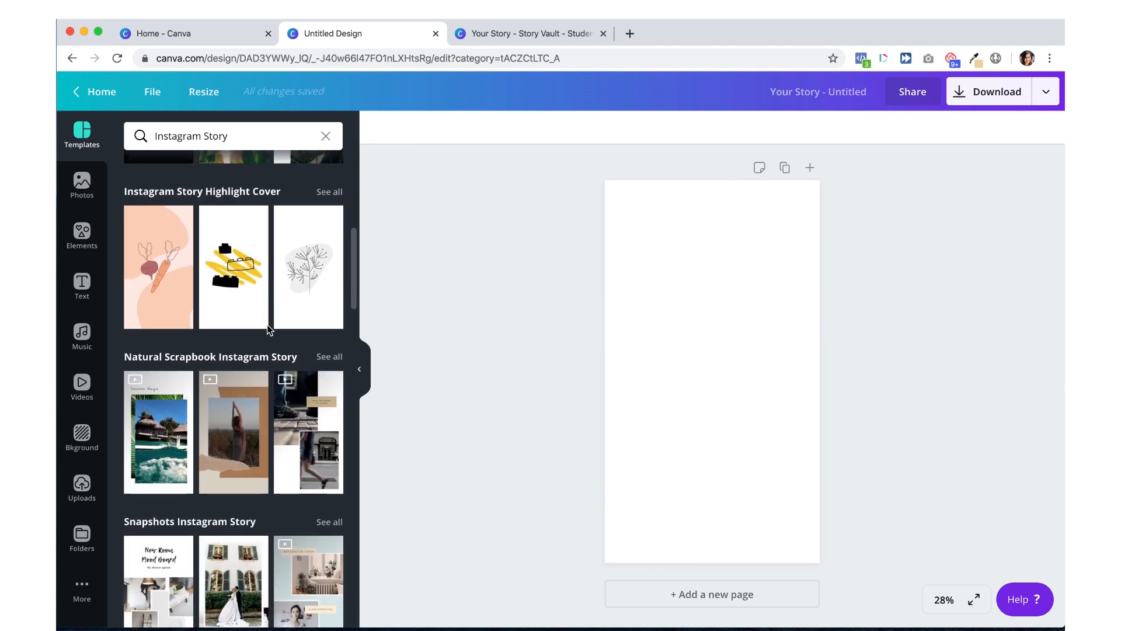
pyautogui.scroll(-6, 267, 325)
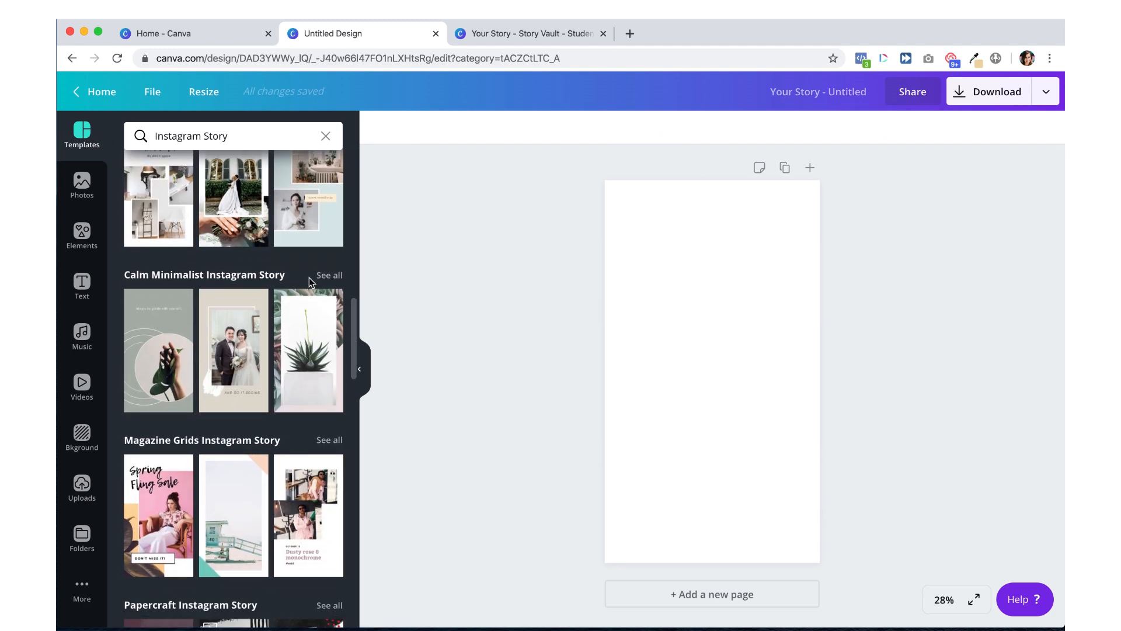
pyautogui.scroll(-7, 310, 278)
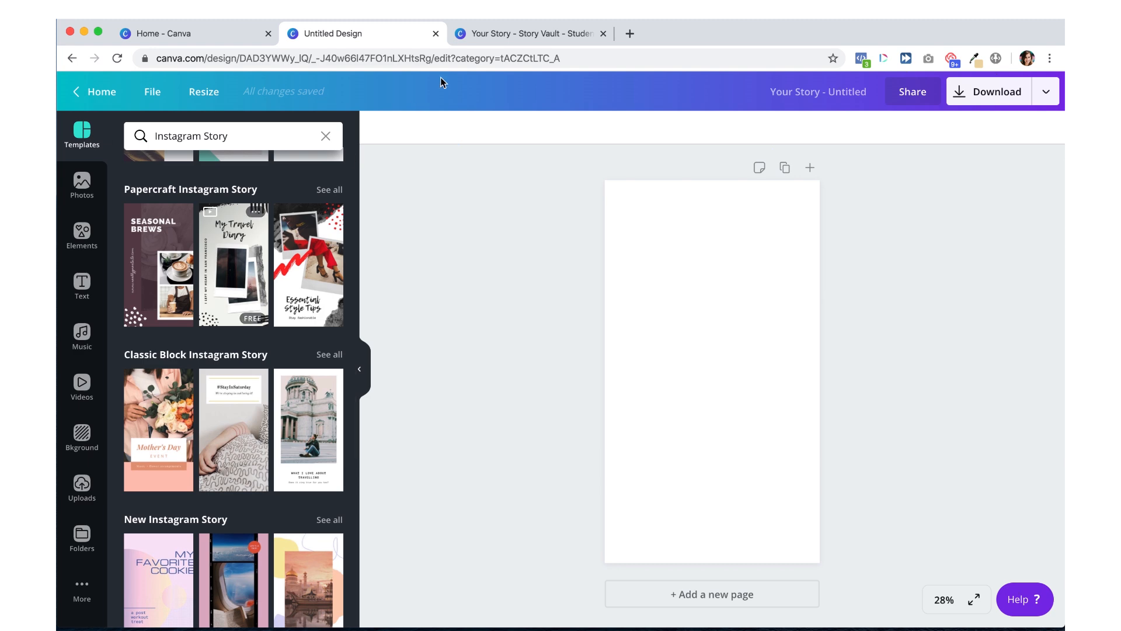
pyautogui.click(502, 36)
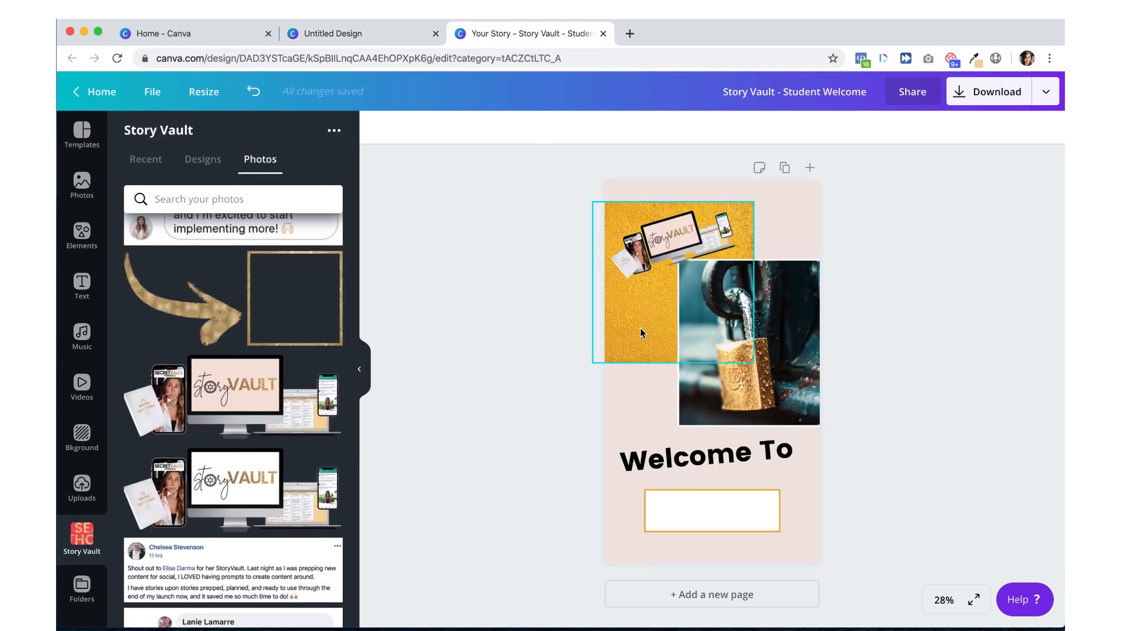